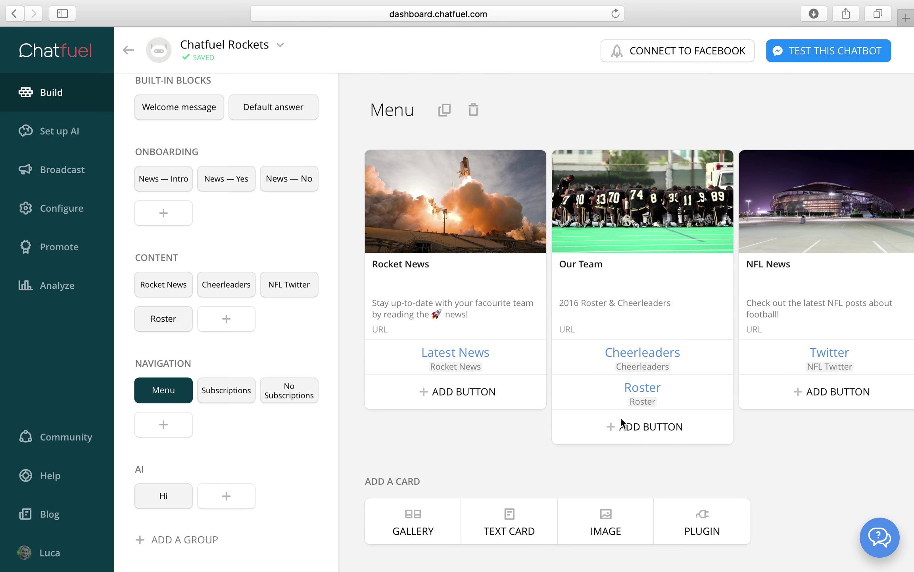
- Create a block named NFL Search in the Content group and add a User input plugin to it
{"action": "left_click", "coordinate": [219, 326]}
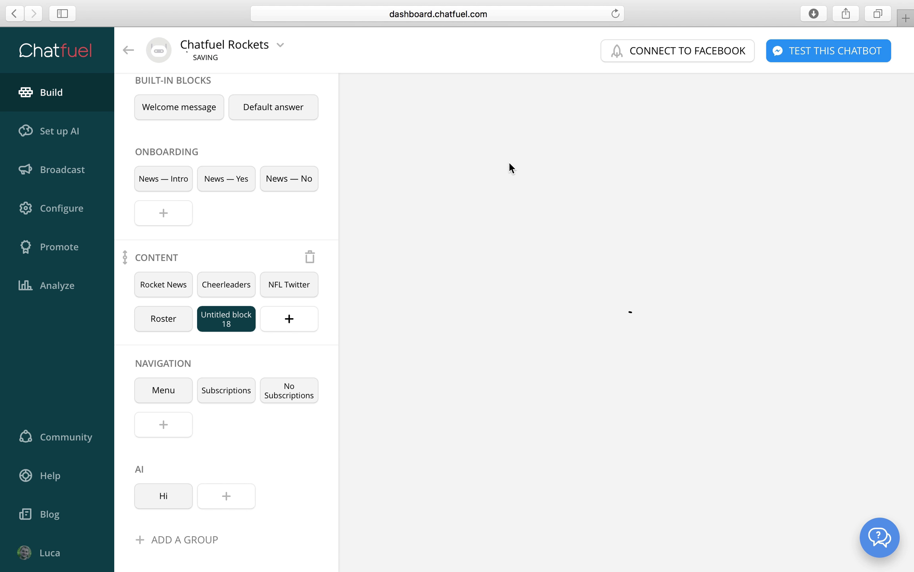
{"action": "type", "text": "NFL Search"}
{"action": "left_click", "coordinate": [702, 198]}
{"action": "left_click", "coordinate": [433, 152]}
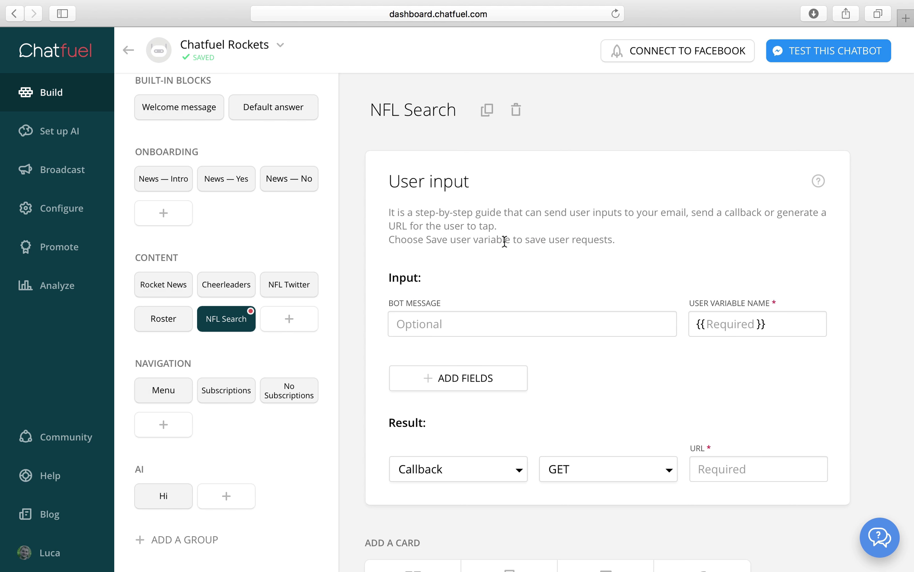
- Set the User input bot message to "Send me a football team or player you want to know more about!"
{"action": "left_click", "coordinate": [463, 314]}
{"action": "type", "text": "Send me "}
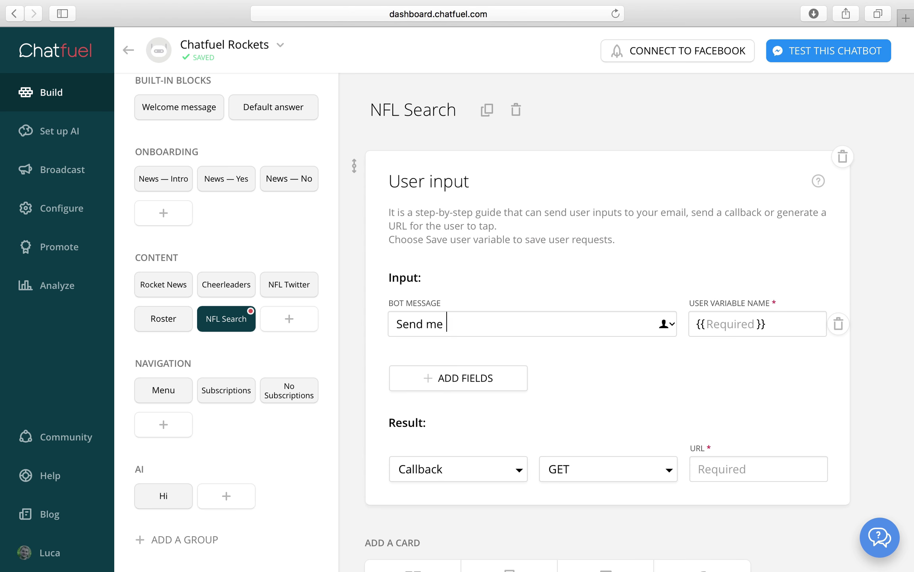
{"action": "type", "text": "a football team"}
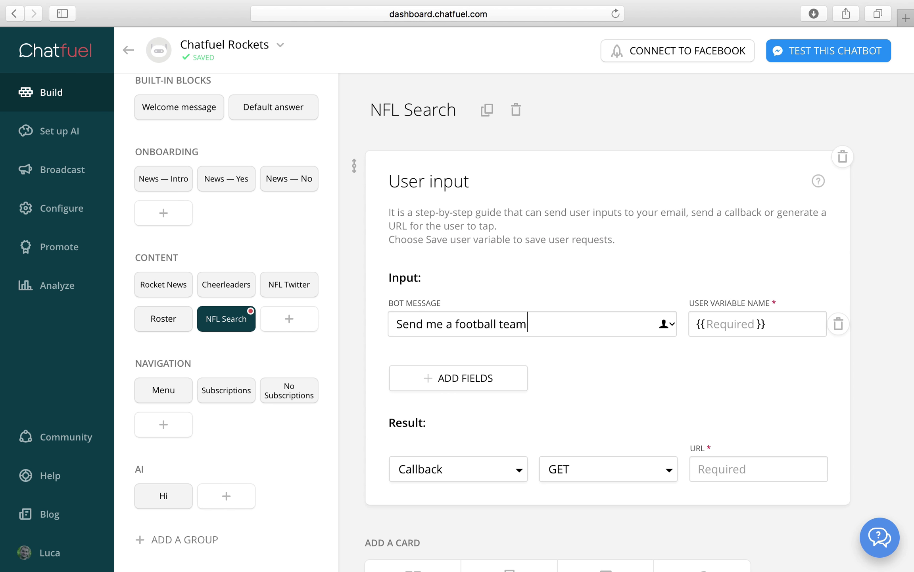
{"action": "type", "text": " or player you want to k"}
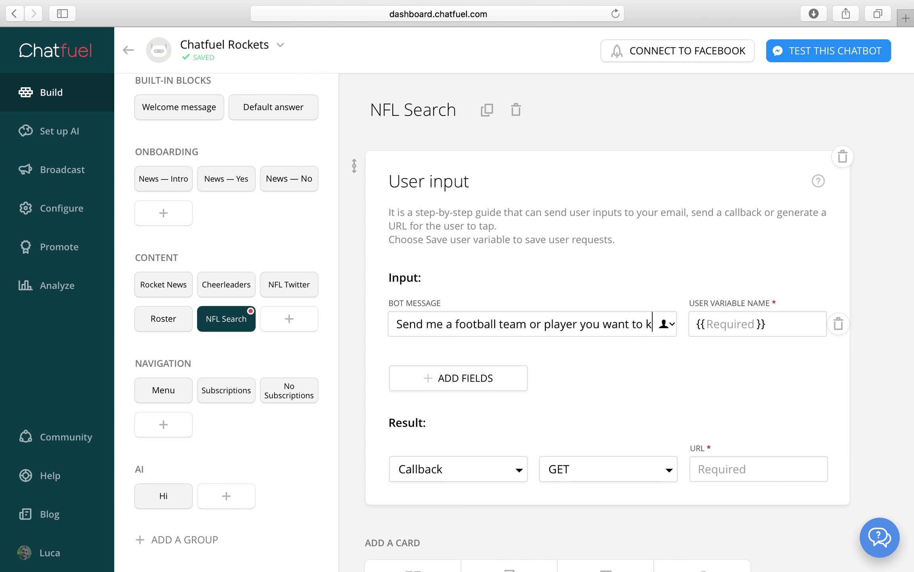
{"action": "type", "text": "now more a"}
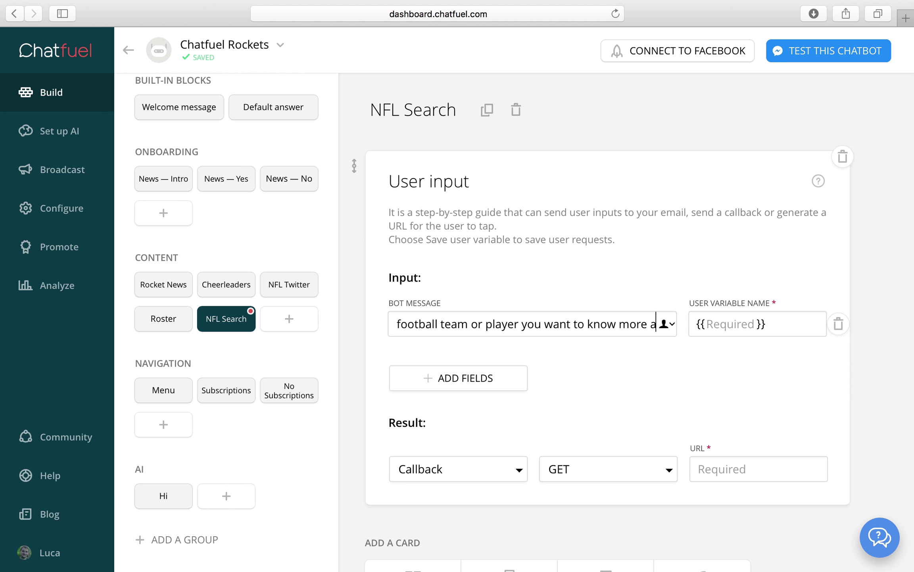
{"action": "type", "text": "bout!"}
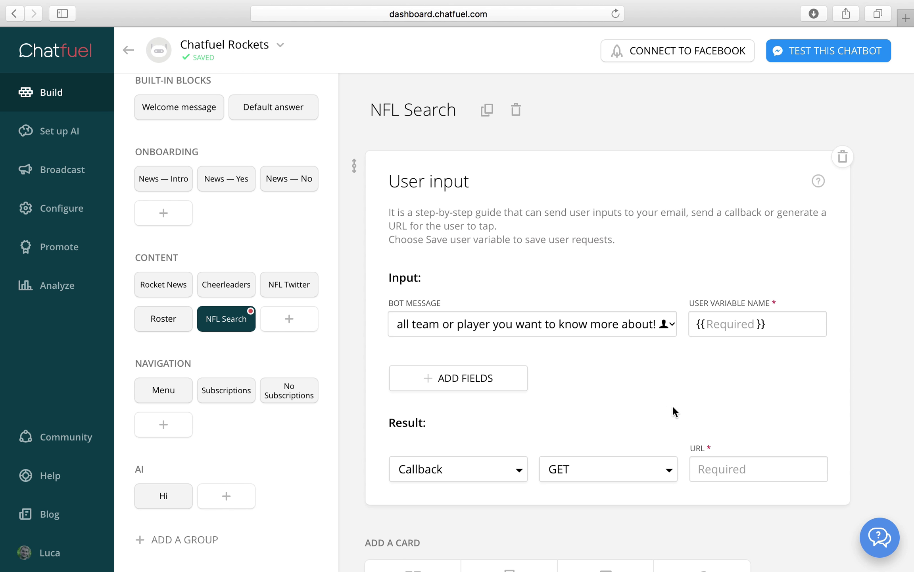
- Name the user variable query and set the User input result to Save user variables
{"action": "left_click", "coordinate": [742, 325]}
{"action": "type", "text": "query"}
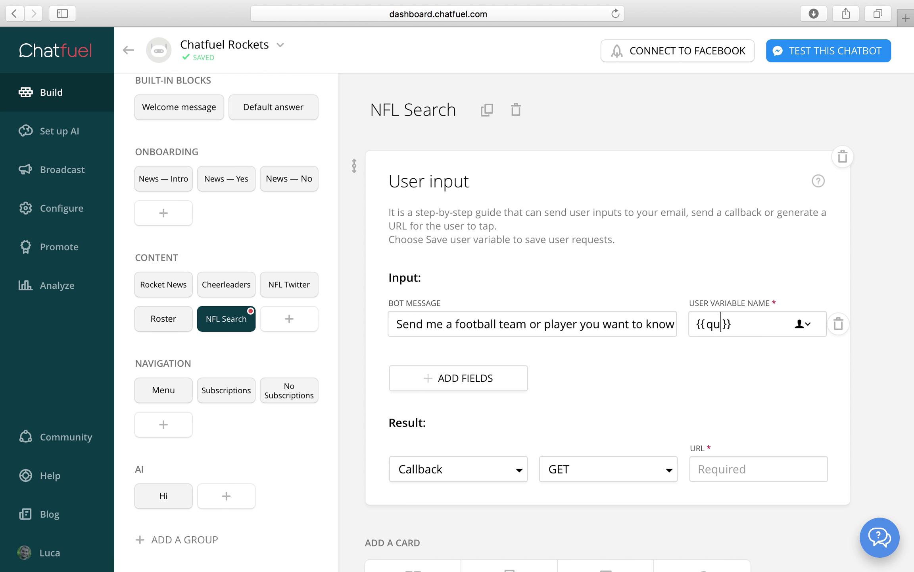
{"action": "left_click", "coordinate": [615, 379]}
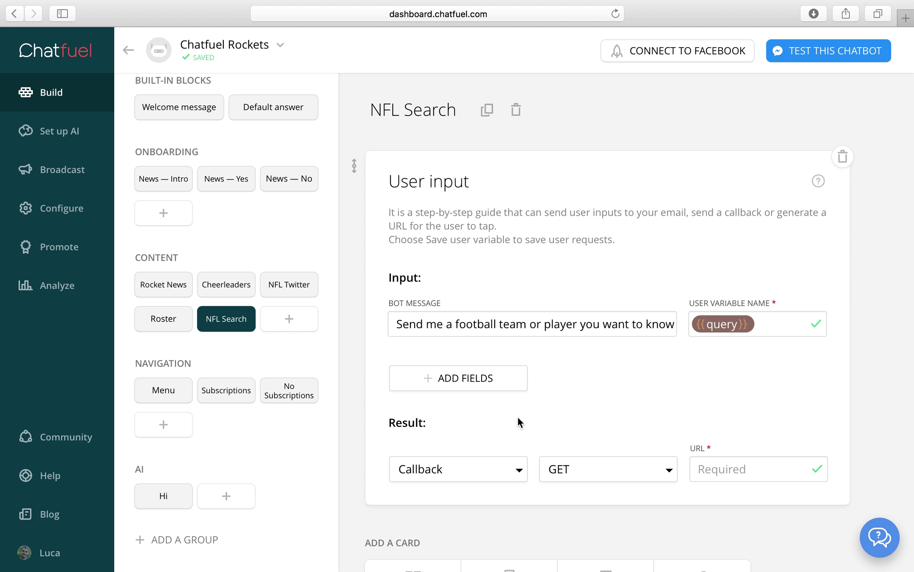
{"action": "scroll", "coordinate": [449, 444], "scroll_direction": "down", "scroll_amount": 2}
{"action": "left_click", "coordinate": [431, 434]}
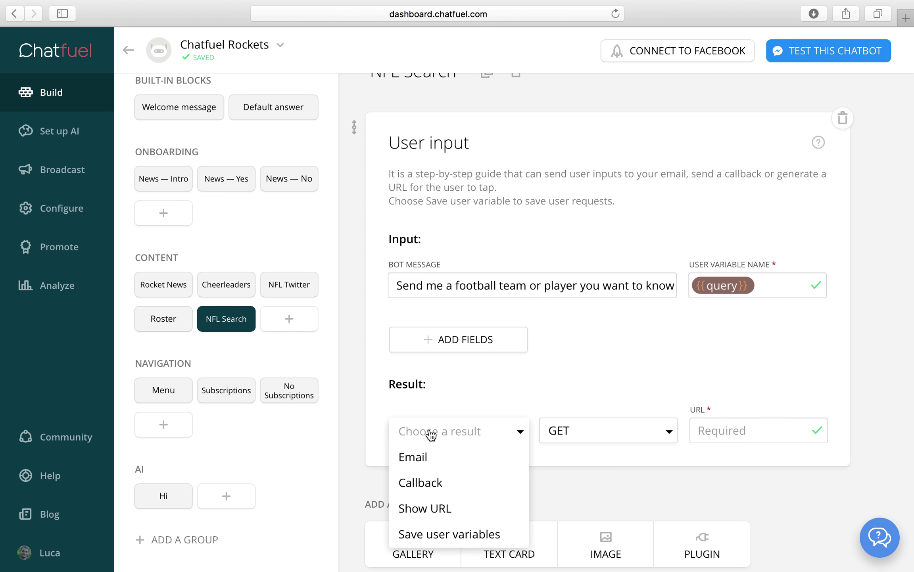
{"action": "left_click", "coordinate": [440, 534]}
- Add a Google site search plugin below the User input card in the NFL Search block
{"action": "scroll", "coordinate": [538, 426], "scroll_direction": "down", "scroll_amount": 3}
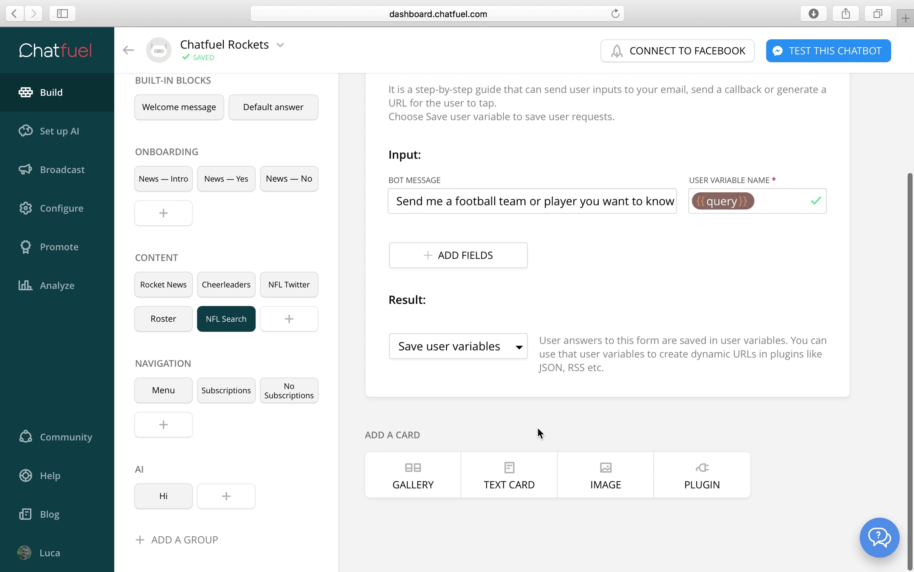
{"action": "left_click", "coordinate": [723, 485]}
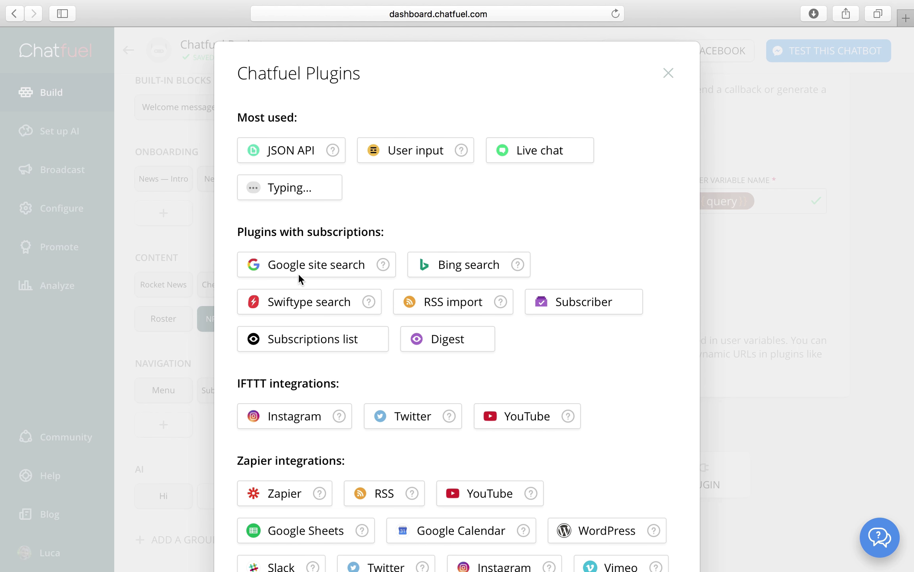
{"action": "left_click", "coordinate": [305, 272]}
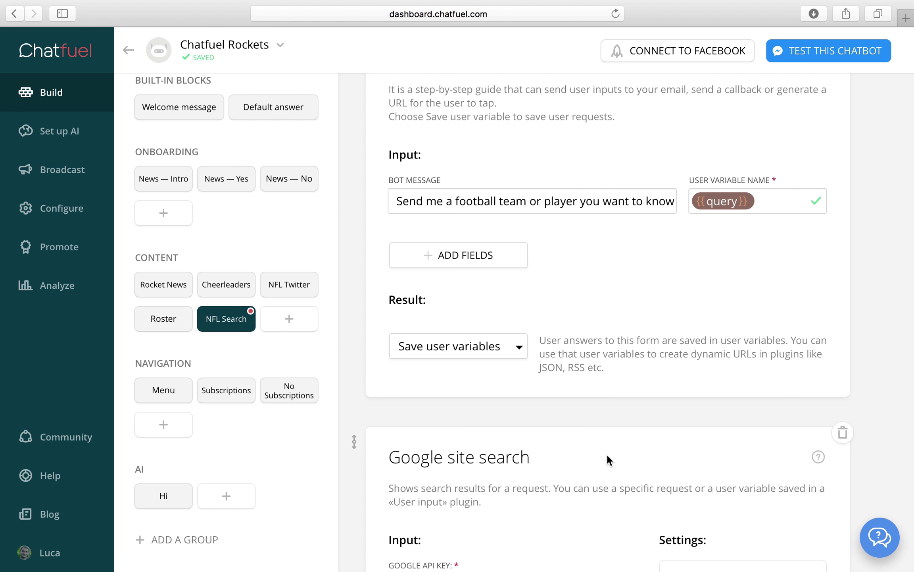
- Follow the plugin's token link to Google API Manager, create a new API key credential and copy the key
{"action": "scroll", "coordinate": [607, 456], "scroll_direction": "down", "scroll_amount": 4}
{"action": "scroll", "coordinate": [607, 454], "scroll_direction": "down", "scroll_amount": 3}
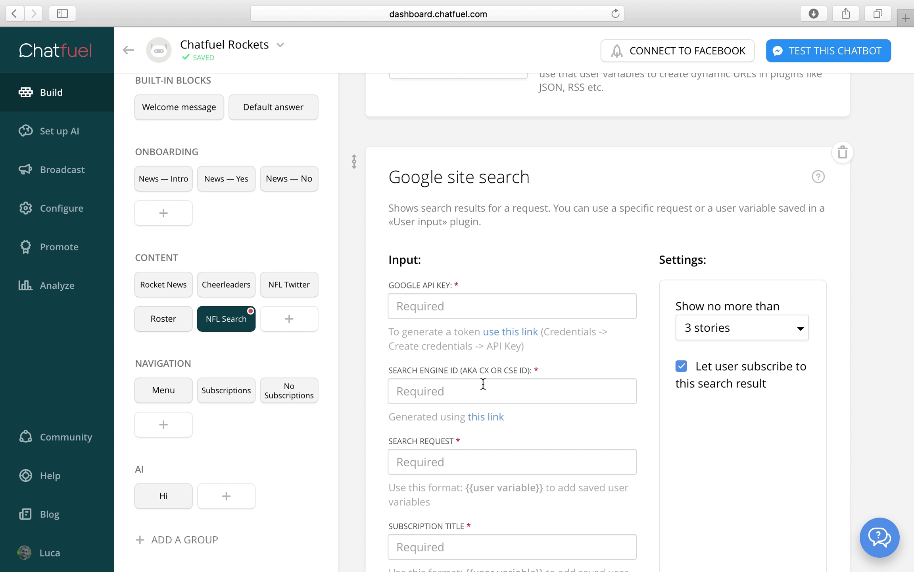
{"action": "left_click", "coordinate": [515, 333]}
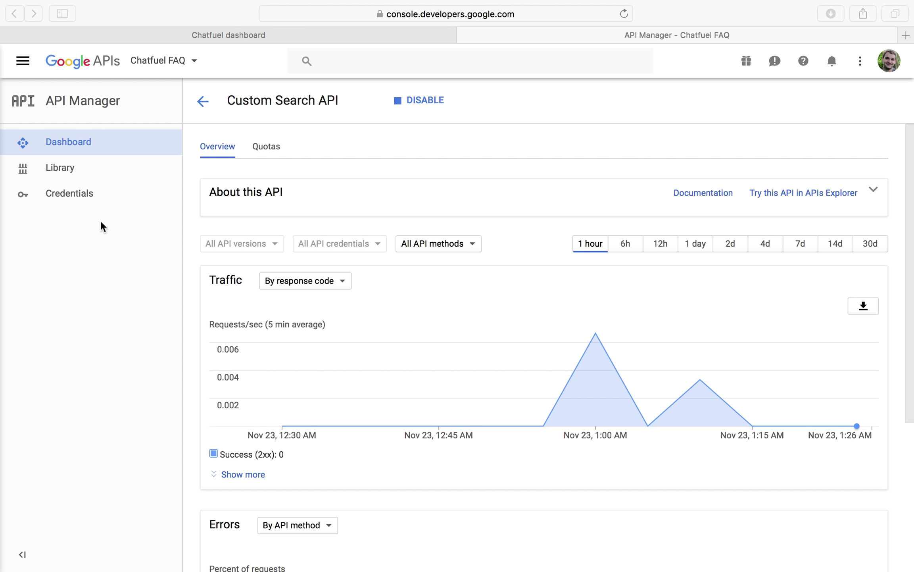
{"action": "left_click", "coordinate": [45, 196]}
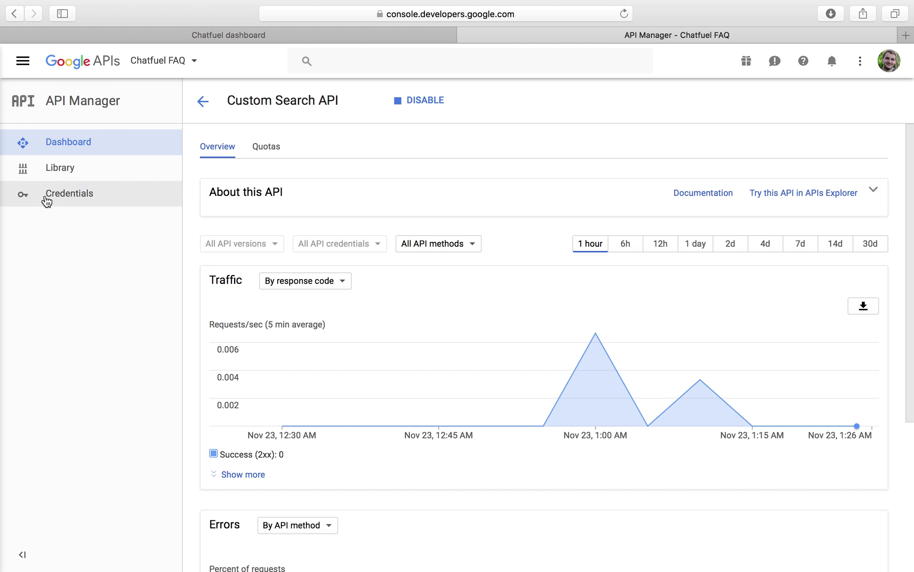
{"action": "left_click", "coordinate": [246, 178]}
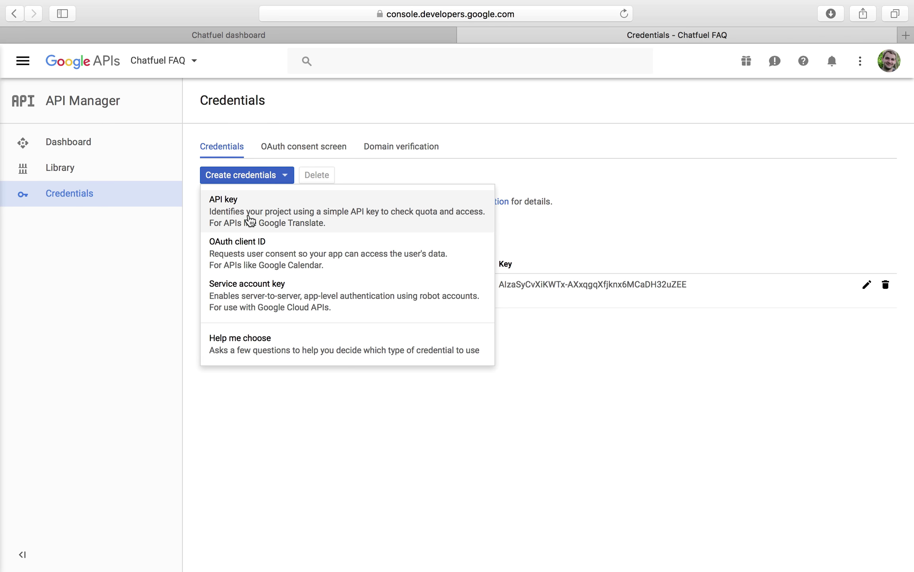
{"action": "left_click", "coordinate": [249, 218]}
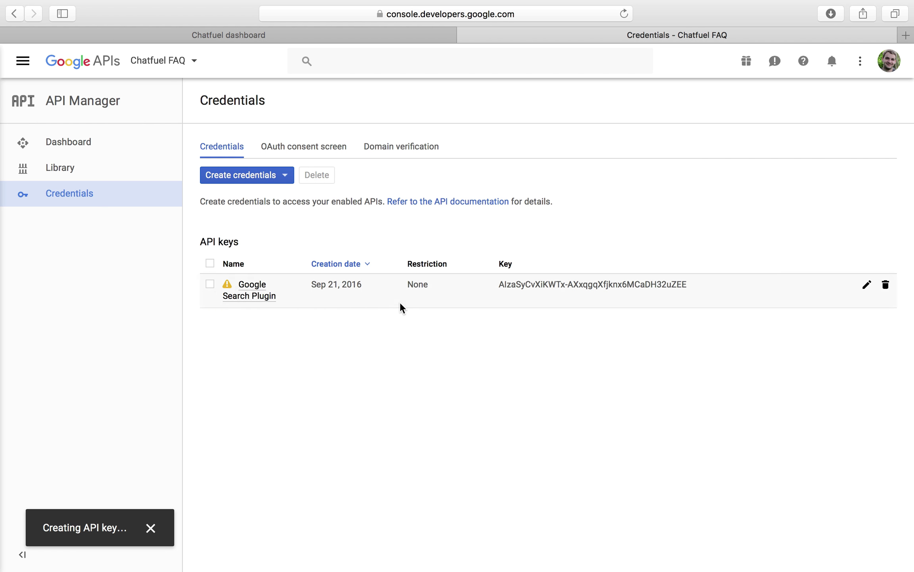
{"action": "left_click", "coordinate": [495, 305]}
{"action": "key", "text": "super+c"}
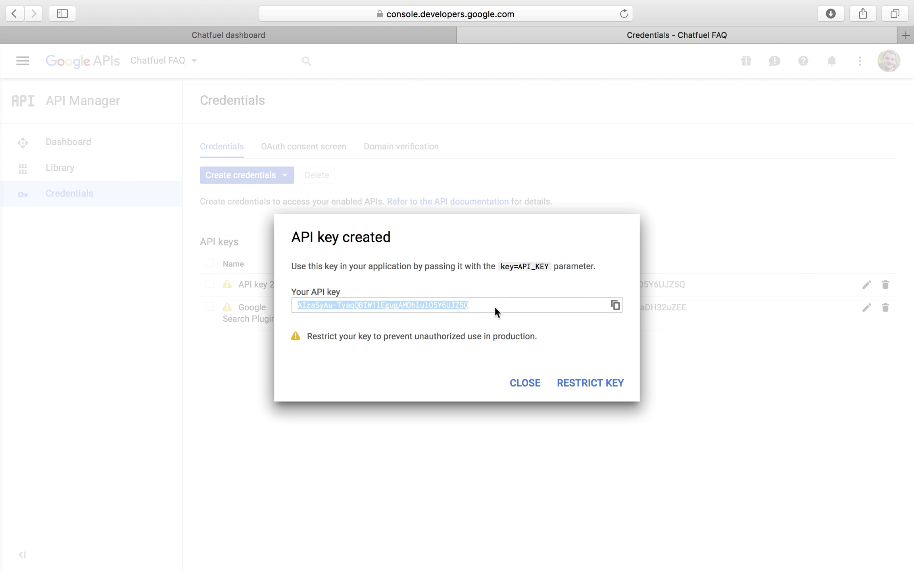
- Switch back to Chatfuel and paste the API key into the Google API key field of the Google site search card
{"action": "left_click", "coordinate": [338, 34]}
{"action": "left_click", "coordinate": [479, 323]}
{"action": "key", "text": "super+v"}
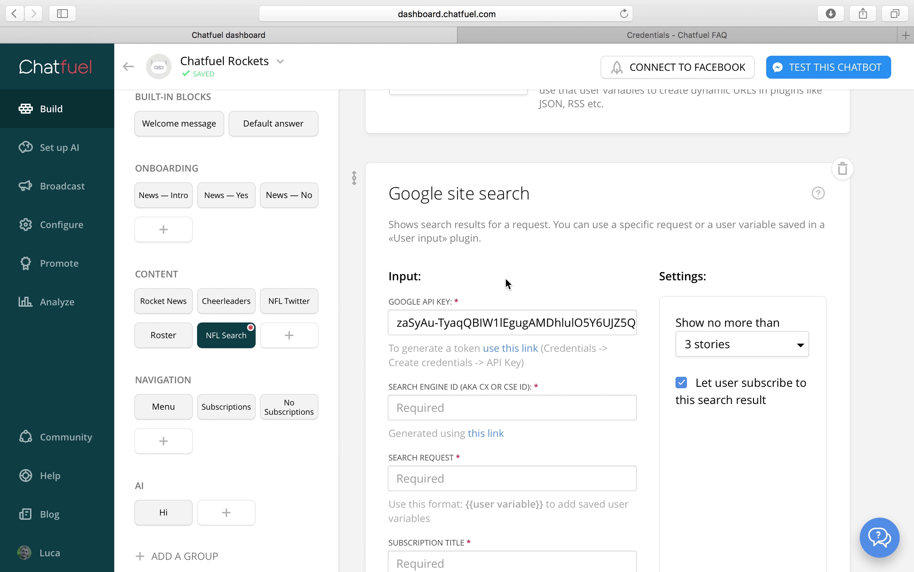
- Dismiss the created API key dialog in Google API Manager and close that page
{"action": "left_click", "coordinate": [624, 35]}
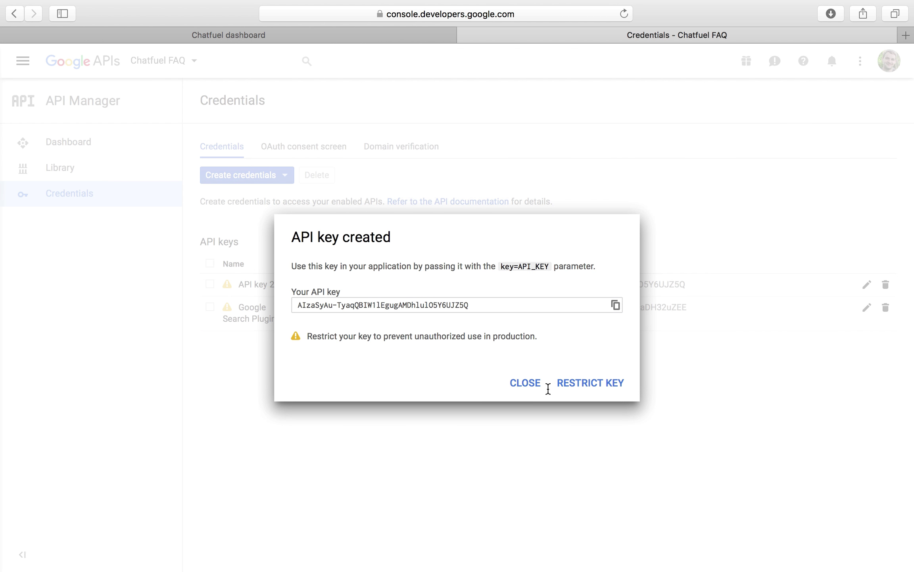
{"action": "left_click", "coordinate": [530, 383]}
{"action": "left_click", "coordinate": [465, 34]}
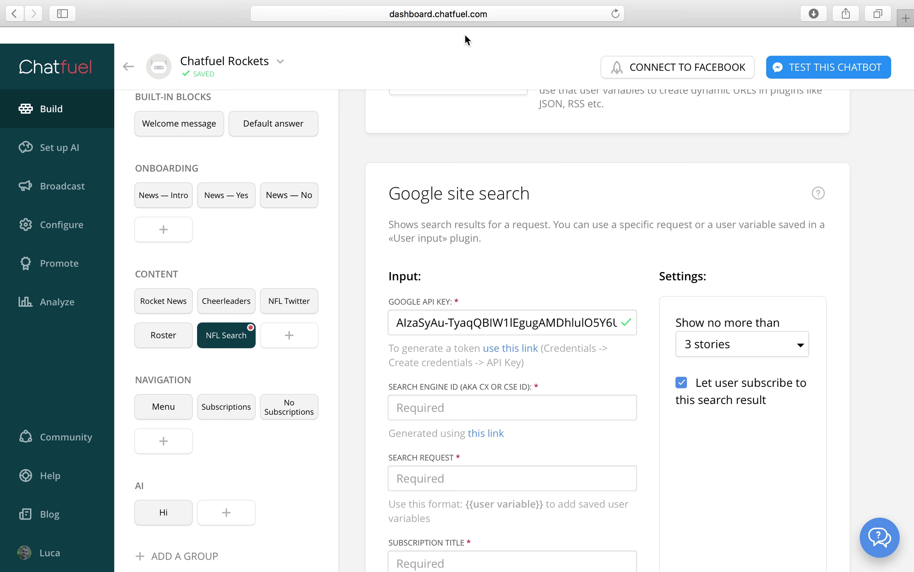
- Follow the search engine ID link to Google Custom Search and start a new engine with *.nfl.com as the site to search
{"action": "scroll", "coordinate": [483, 302], "scroll_direction": "down", "scroll_amount": 3}
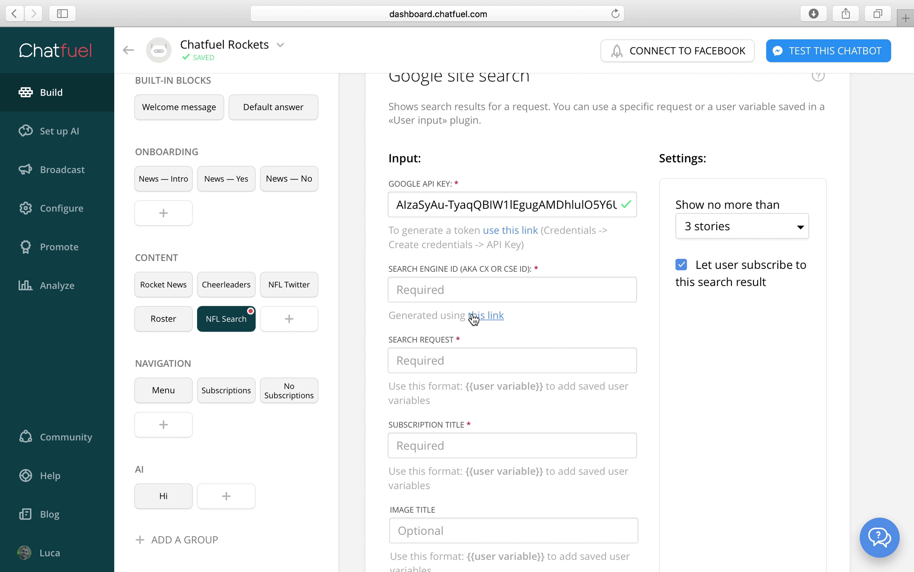
{"action": "left_click", "coordinate": [474, 315]}
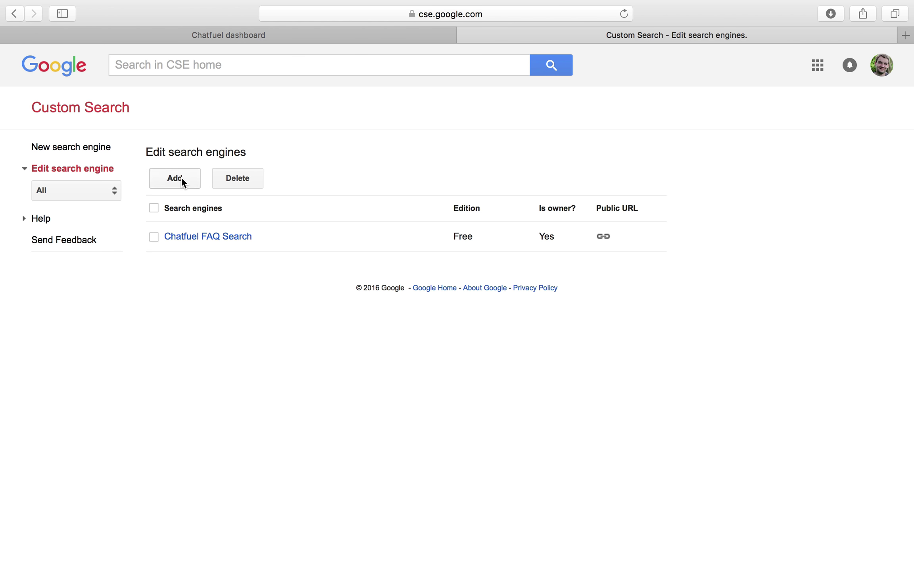
{"action": "left_click", "coordinate": [175, 178]}
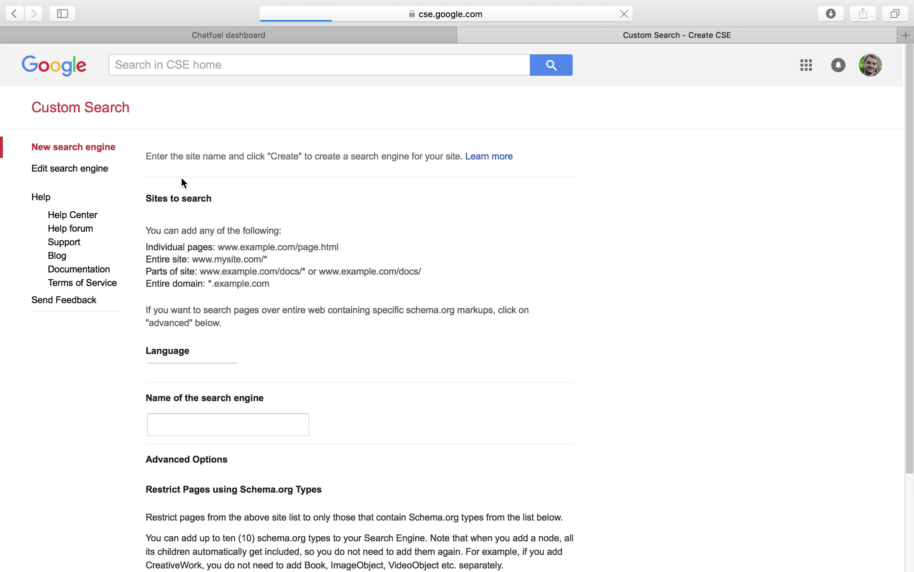
{"action": "scroll", "coordinate": [205, 258], "scroll_direction": "down", "scroll_amount": 2}
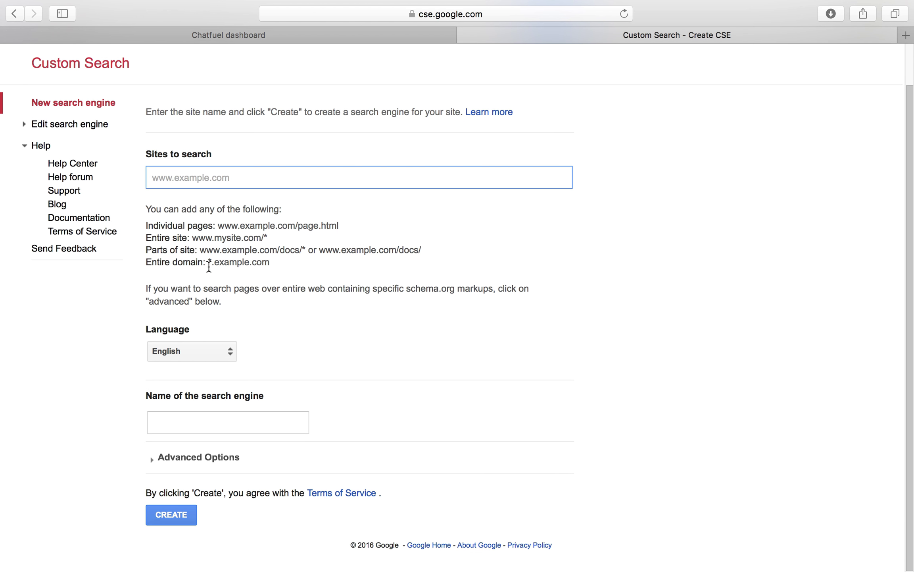
{"action": "type", "text": "*"}
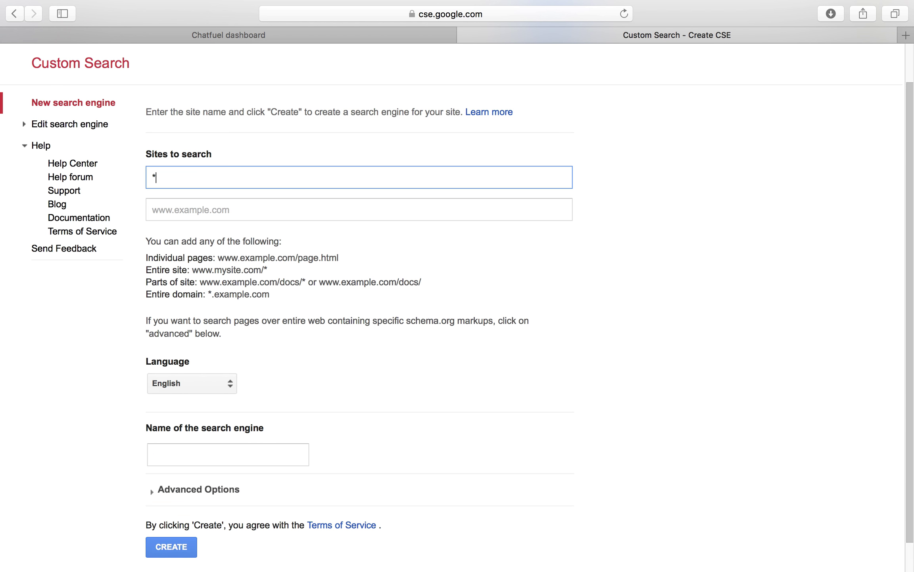
{"action": "type", "text": ".nfl.com"}
- Name the new search engine NFL Search and create it
{"action": "scroll", "coordinate": [289, 307], "scroll_direction": "down", "scroll_amount": 2}
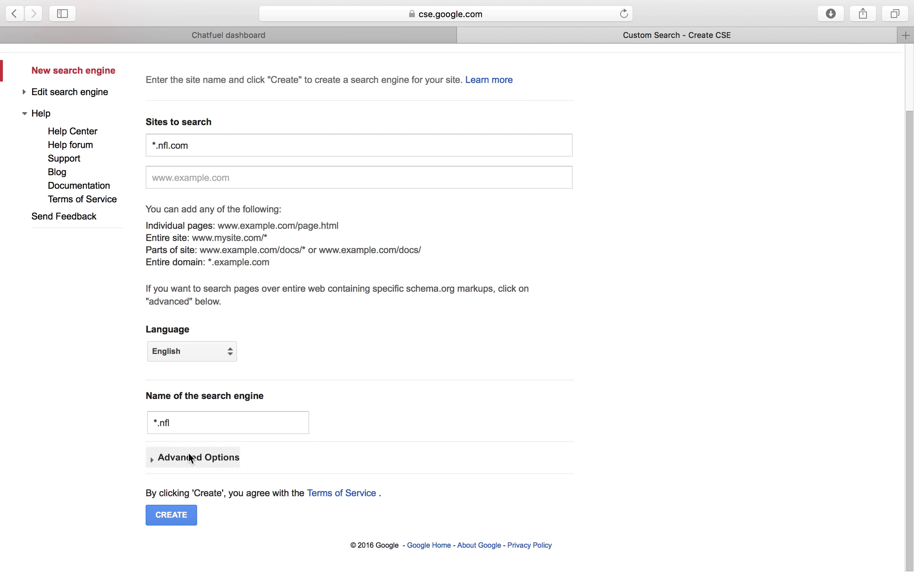
{"action": "left_click_drag", "start_coordinate": [175, 423], "coordinate": [134, 418]}
{"action": "type", "text": "NFL Search"}
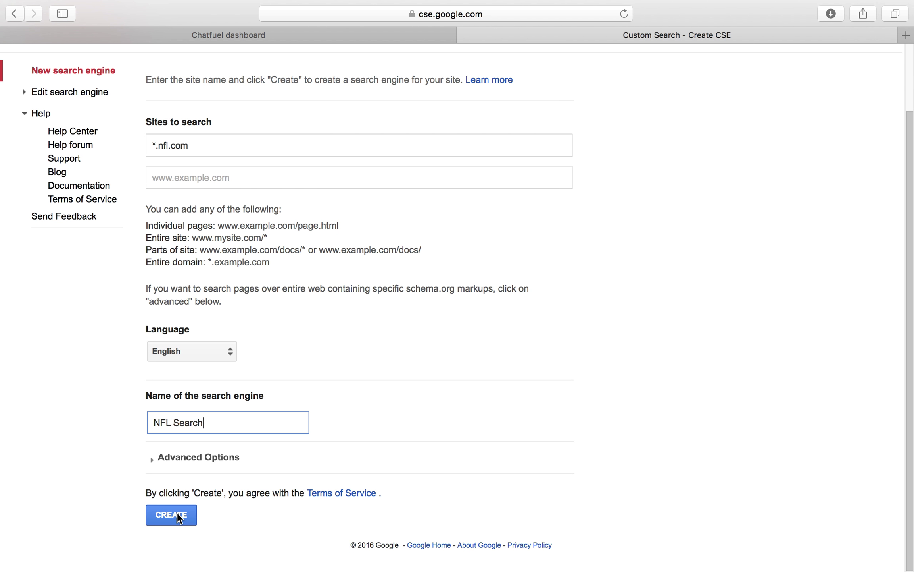
{"action": "left_click", "coordinate": [177, 515]}
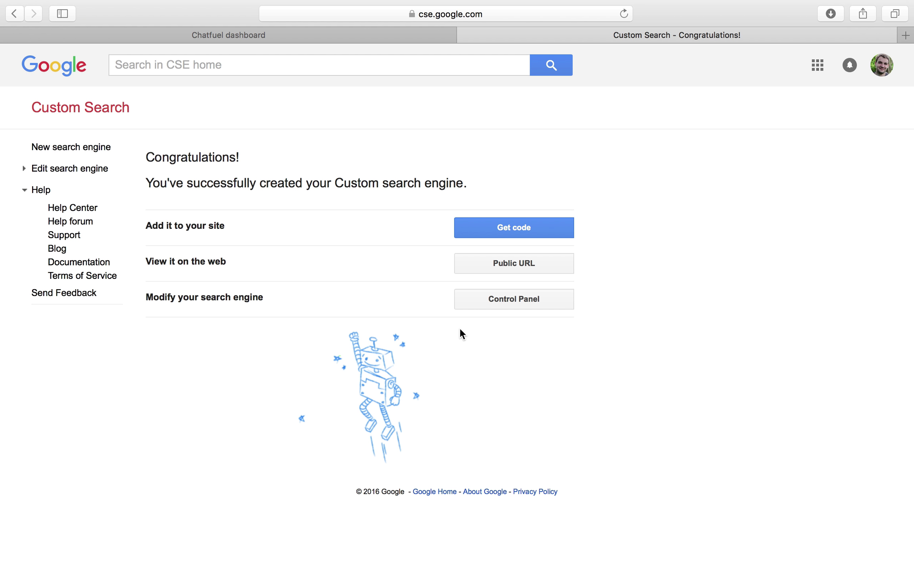
- Open the new search engine's settings, show its search engine ID and copy the ID
{"action": "left_click", "coordinate": [481, 305]}
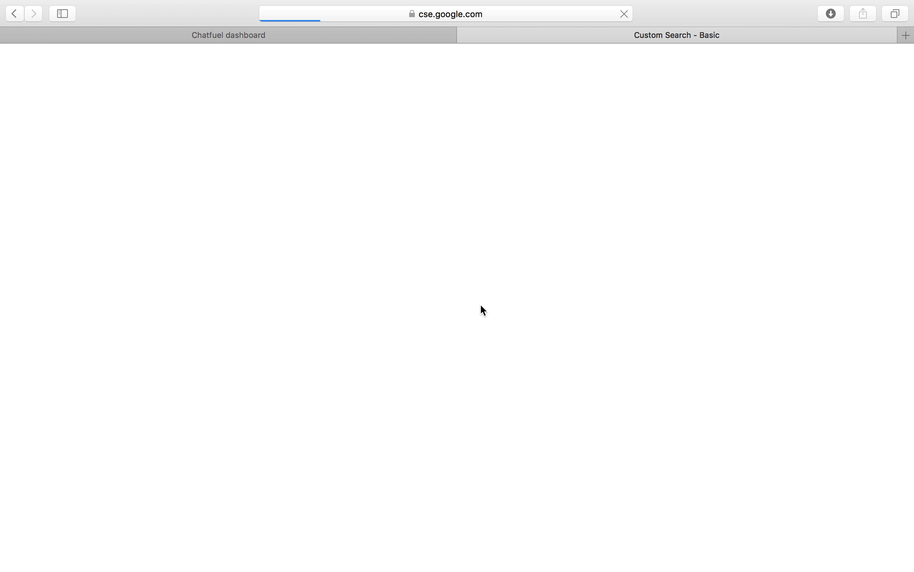
{"action": "scroll", "coordinate": [480, 311], "scroll_direction": "down", "scroll_amount": 3}
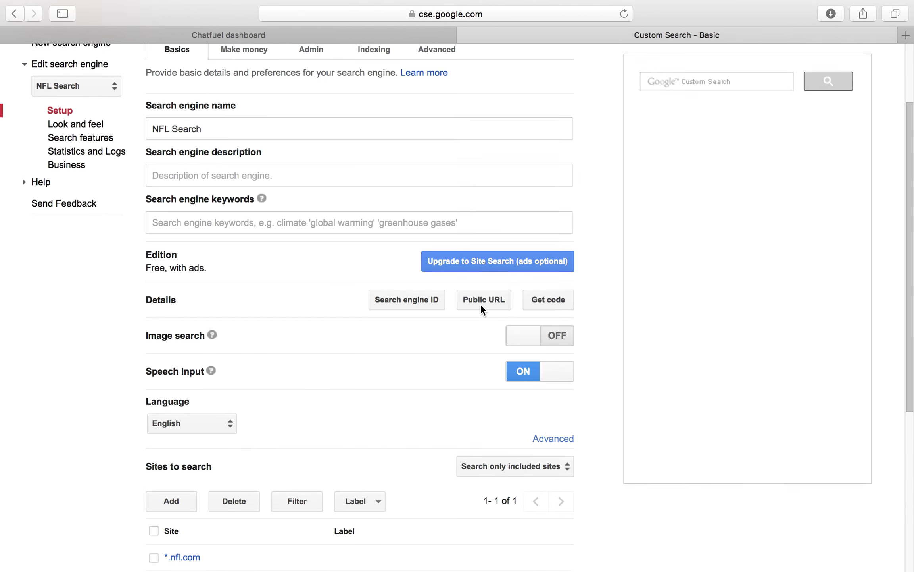
{"action": "scroll", "coordinate": [469, 294], "scroll_direction": "down", "scroll_amount": 2}
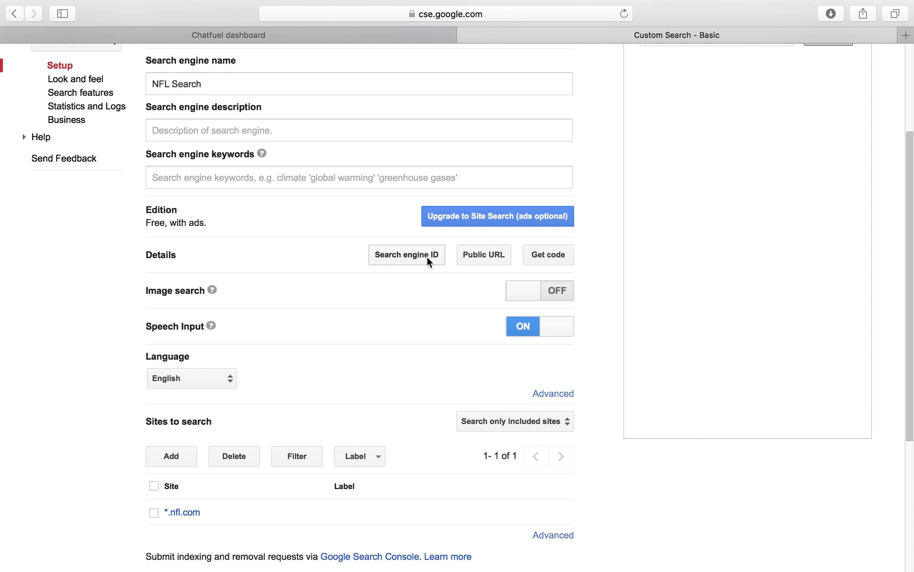
{"action": "left_click", "coordinate": [408, 259]}
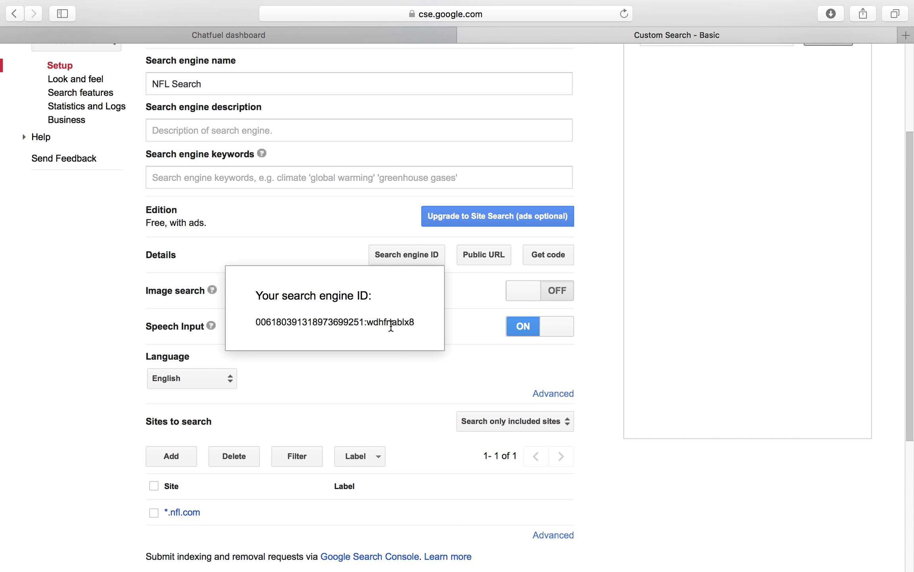
{"action": "left_click_drag", "start_coordinate": [417, 322], "coordinate": [249, 323]}
{"action": "key", "text": "super+c"}
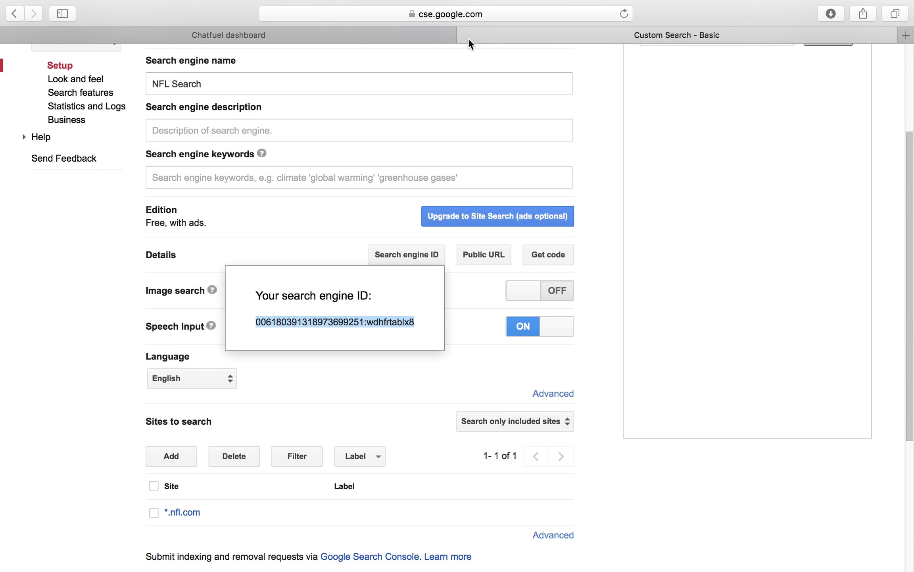
- Switch back to the Chatfuel dashboard and paste the copied search engine ID into the Google site search plugin
{"action": "left_click", "coordinate": [352, 35]}
{"action": "left_click", "coordinate": [452, 305]}
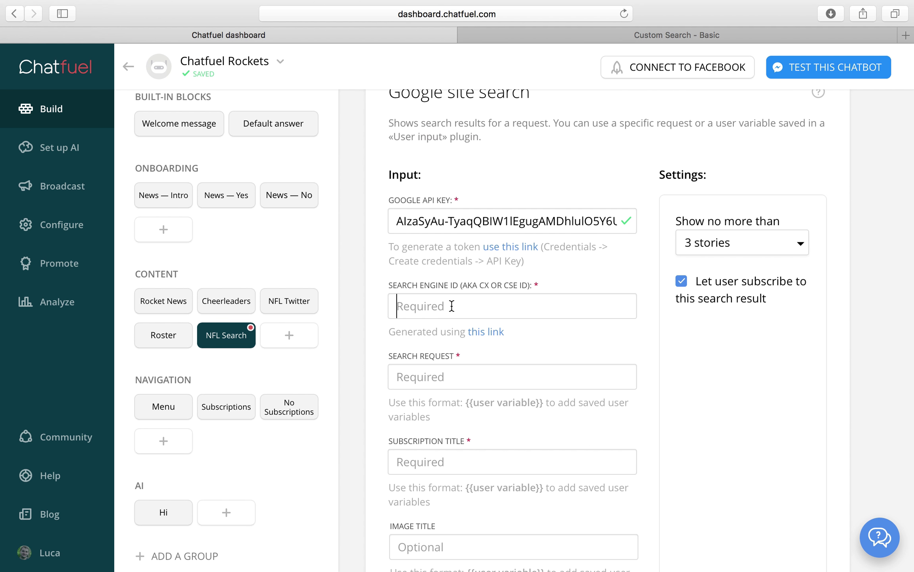
{"action": "key", "text": "super+v"}
- Set the plugin's search request to the {{query}} user variable
{"action": "left_click", "coordinate": [463, 371]}
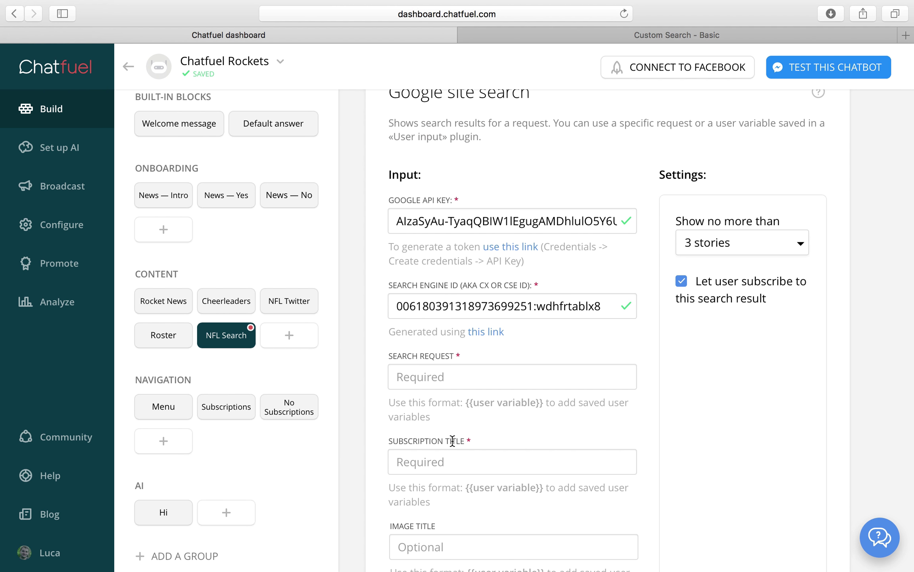
{"action": "type", "text": "{{"}
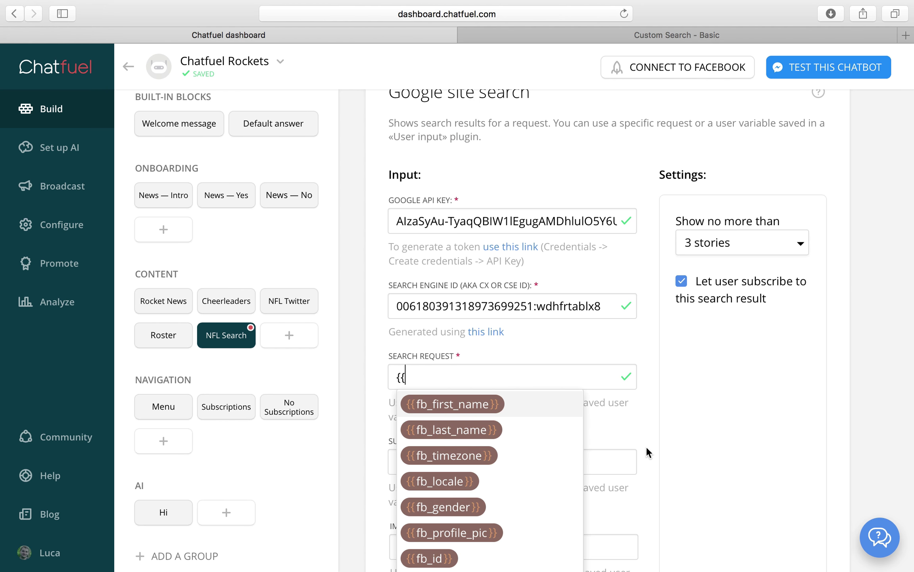
{"action": "scroll", "coordinate": [647, 453], "scroll_direction": "down", "scroll_amount": 2}
{"action": "type", "text": "quer"}
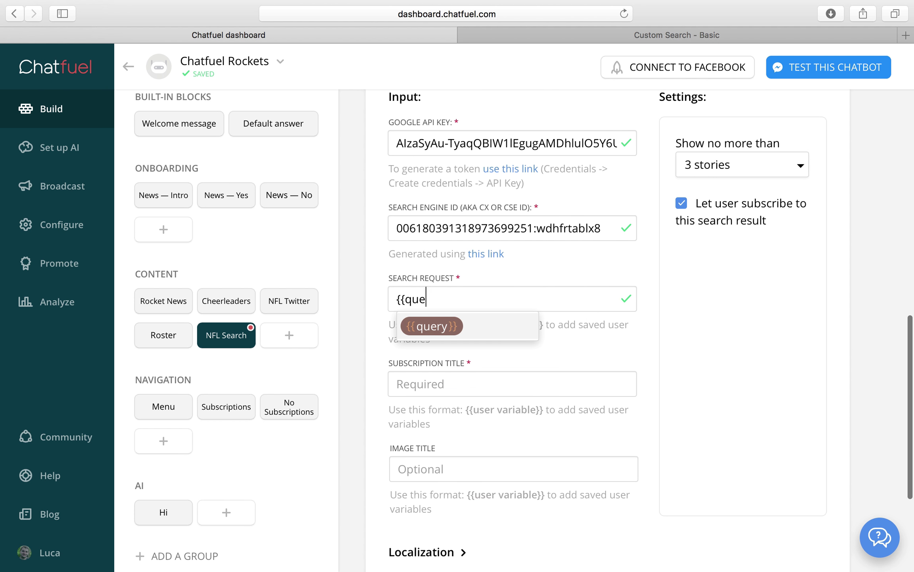
{"action": "left_click", "coordinate": [488, 331]}
- Use the {{query}} user variable for both the subscription title and the image title
{"action": "left_click", "coordinate": [466, 389]}
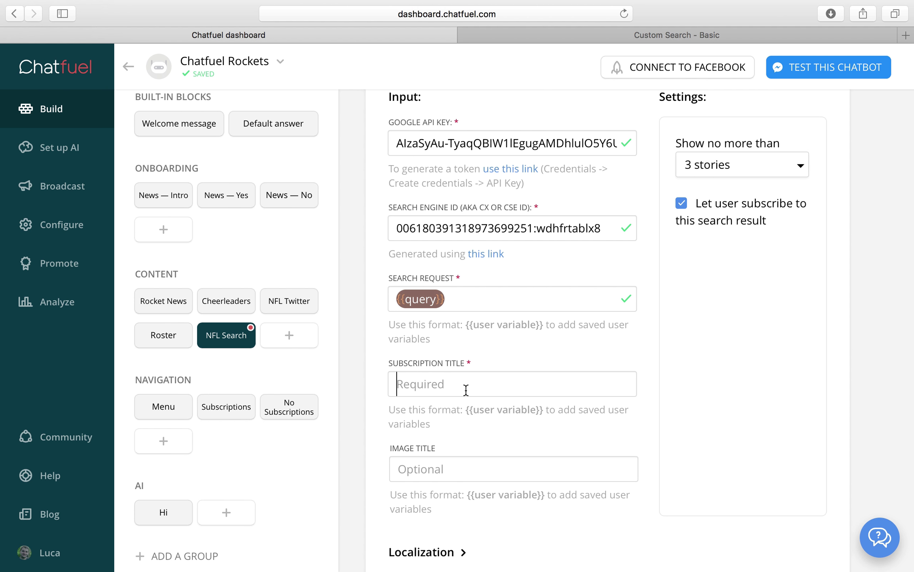
{"action": "type", "text": "{{quer"}
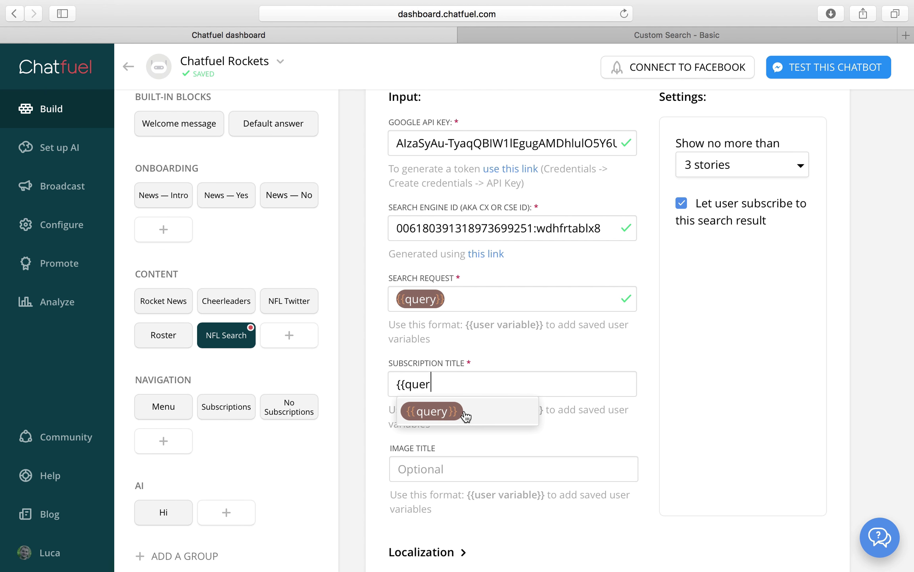
{"action": "left_click", "coordinate": [451, 411]}
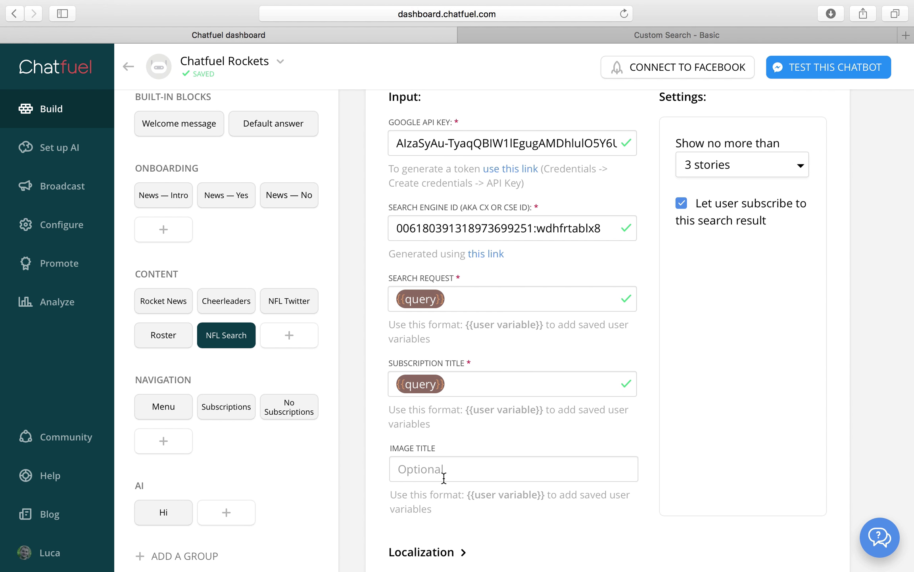
{"action": "left_click", "coordinate": [468, 479]}
{"action": "type", "text": "{{quer"}
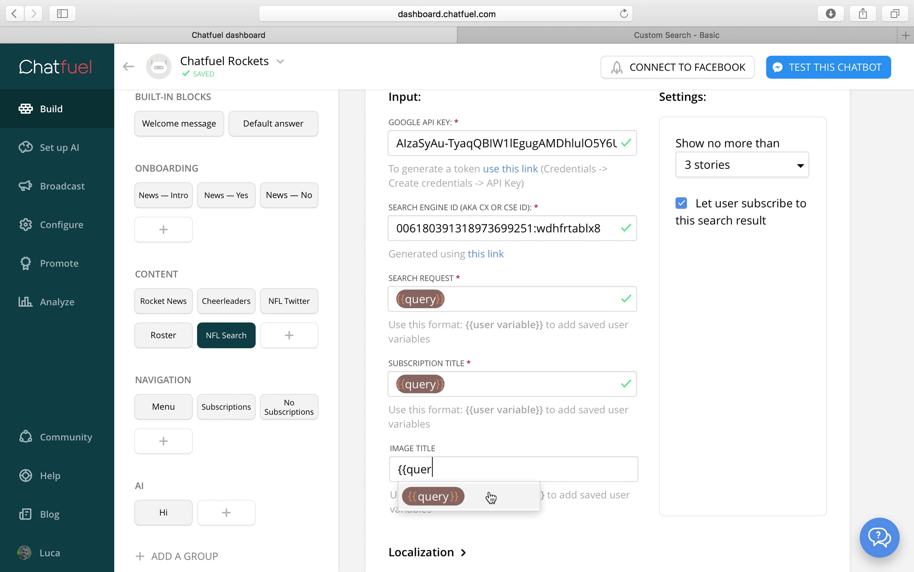
{"action": "left_click", "coordinate": [490, 498]}
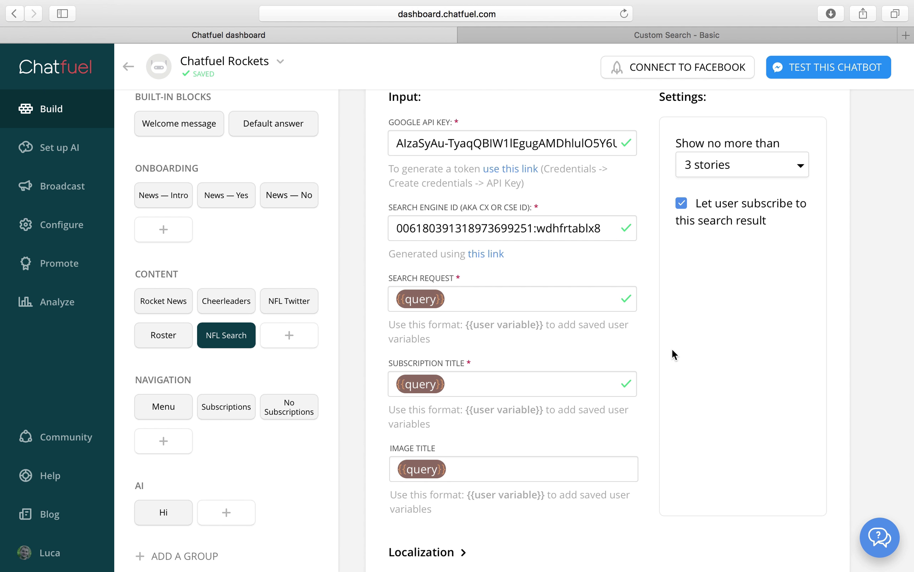
- Open the Menu block and move the NFL News card ahead of the Our Team card in the gallery
{"action": "scroll", "coordinate": [673, 348], "scroll_direction": "down", "scroll_amount": 3}
{"action": "scroll", "coordinate": [733, 262], "scroll_direction": "up", "scroll_amount": 10}
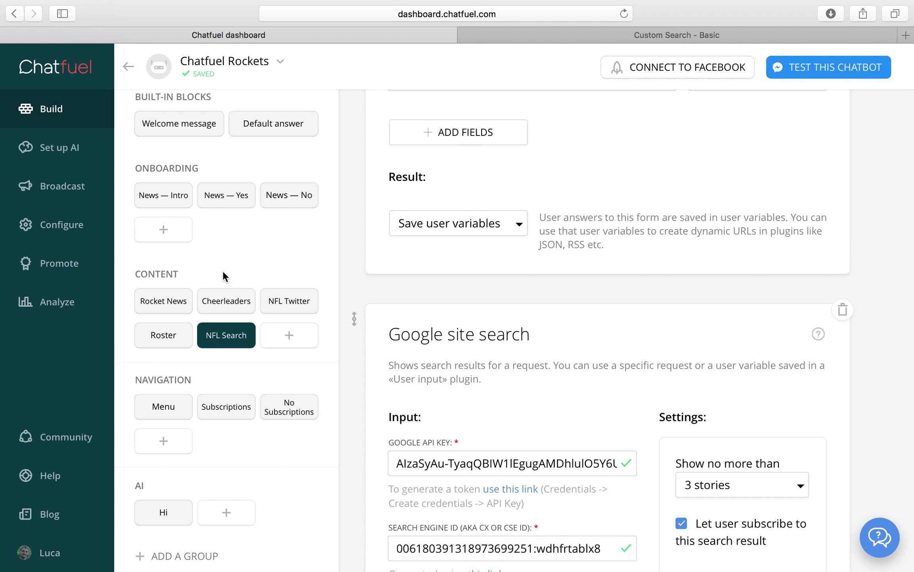
{"action": "scroll", "coordinate": [222, 268], "scroll_direction": "up", "scroll_amount": 2}
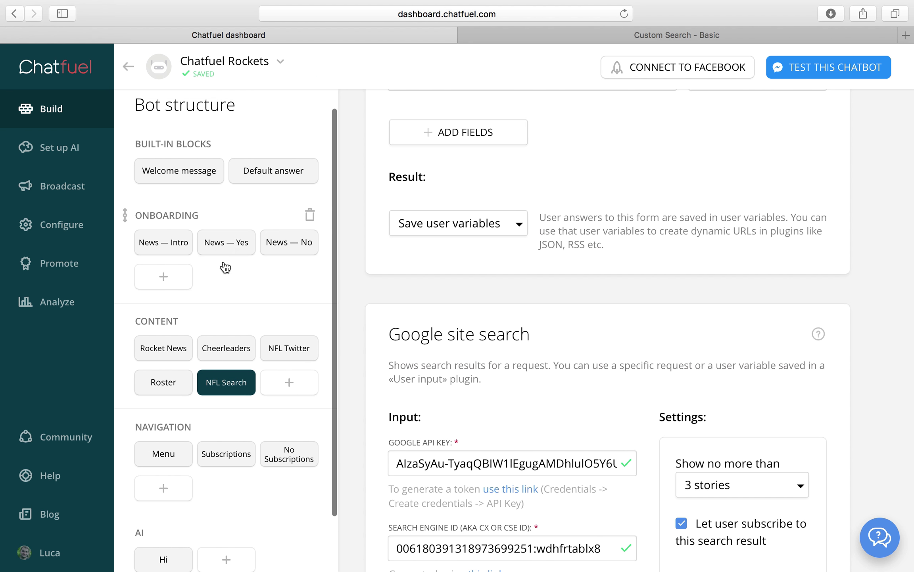
{"action": "left_click", "coordinate": [162, 456]}
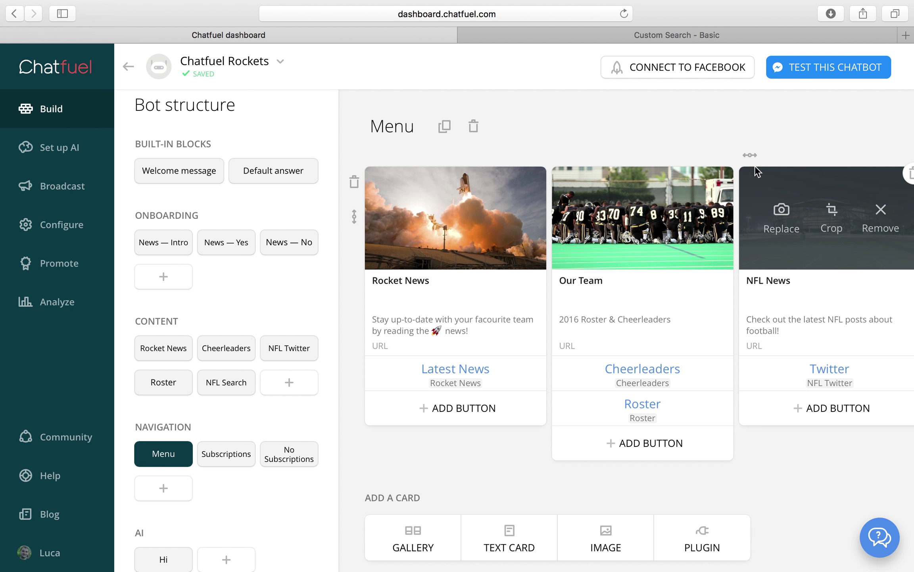
{"action": "left_click_drag", "start_coordinate": [577, 160], "coordinate": [555, 161]}
- Add a "Search for yourself!" button to the NFL News card and link it to the NFL Search block
{"action": "left_click", "coordinate": [641, 391]}
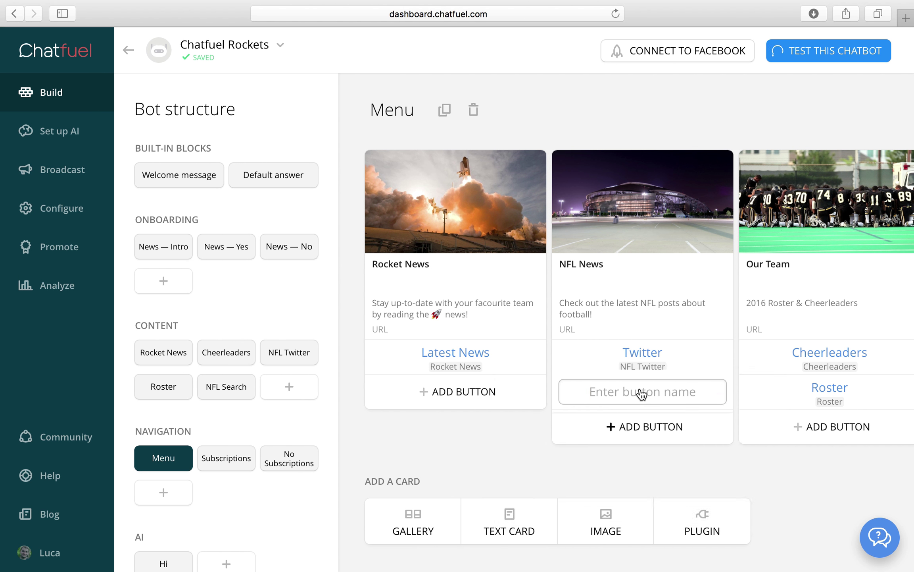
{"action": "type", "text": "Search for"}
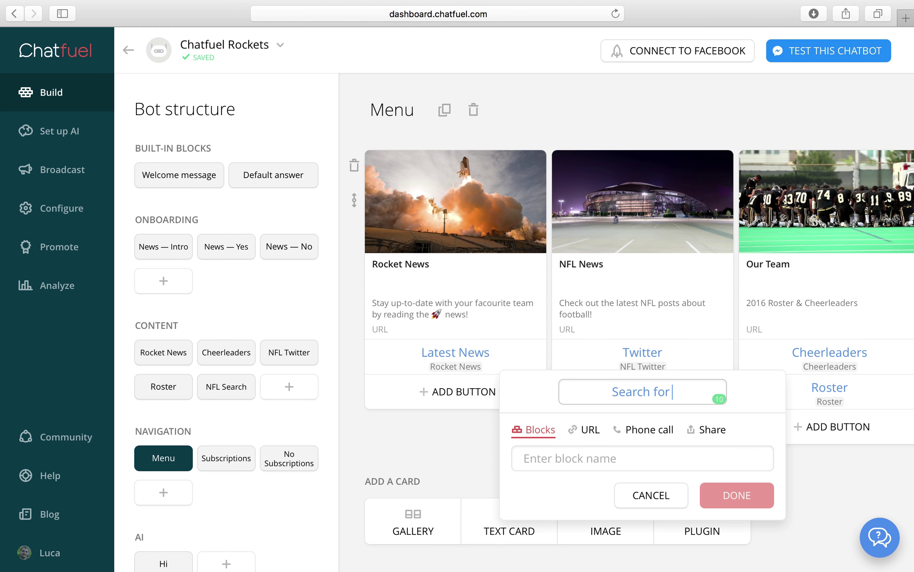
{"action": "type", "text": " yourself!"}
{"action": "left_click", "coordinate": [603, 457]}
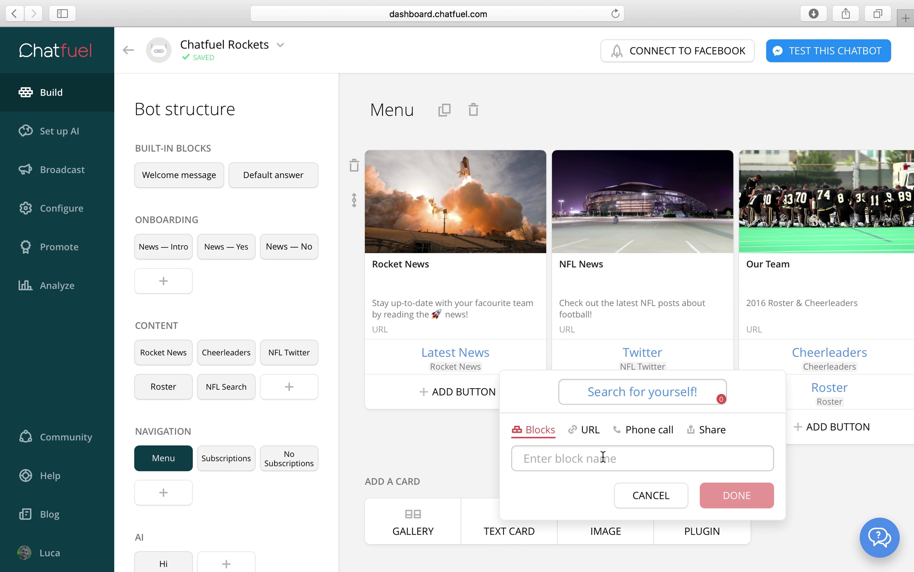
{"action": "type", "text": "NFL"}
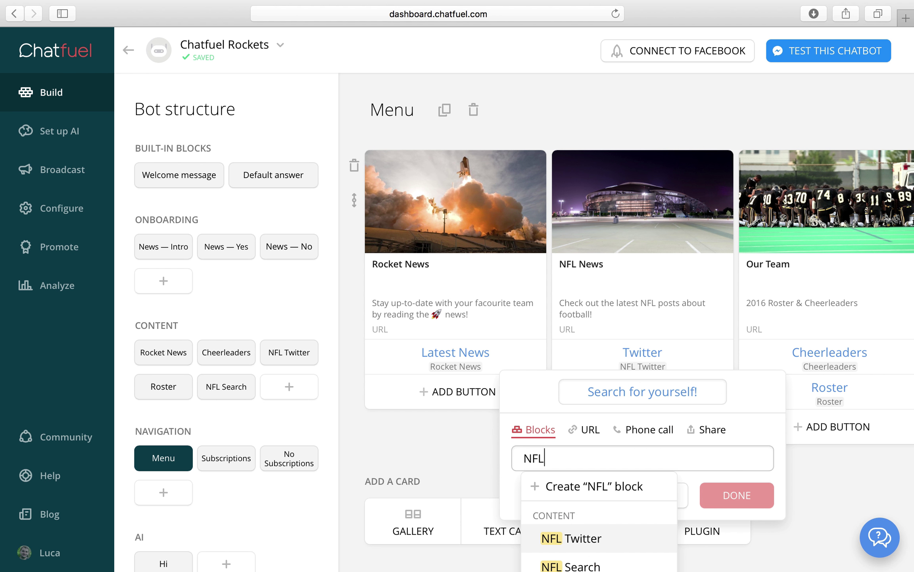
{"action": "left_click", "coordinate": [590, 563]}
{"action": "left_click", "coordinate": [747, 494]}
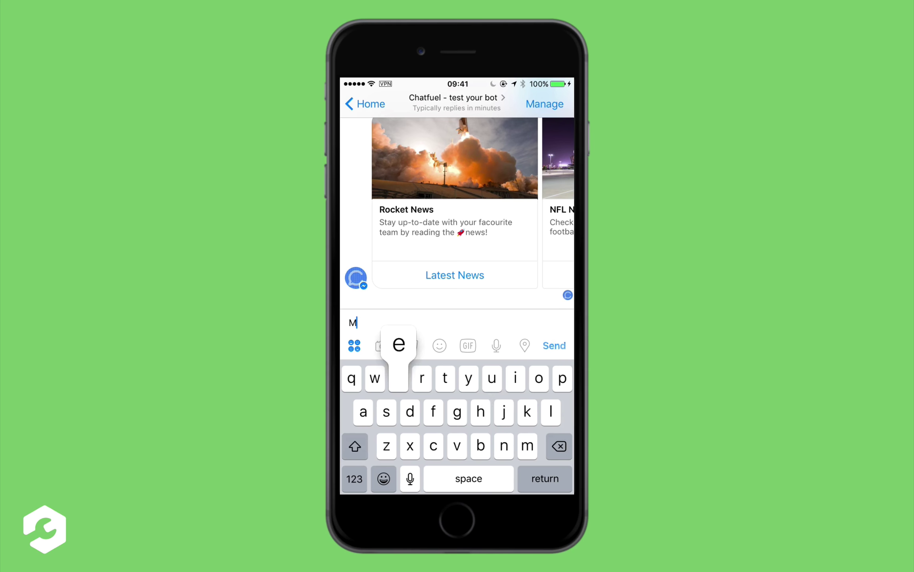
- Send "Menu" to the test bot in Messenger and choose "Search for yourself!" on the NFL News card
{"action": "type", "text": "enu"}
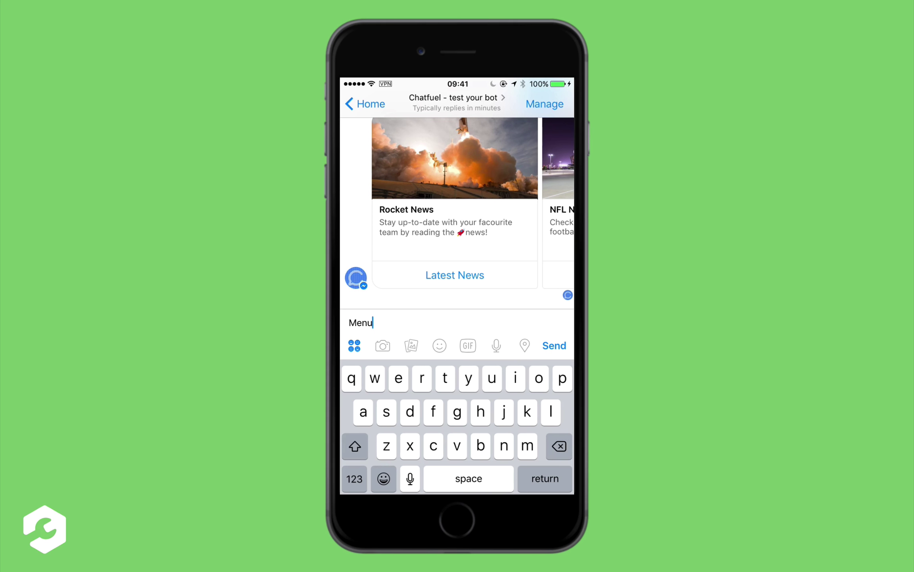
{"action": "left_click", "coordinate": [555, 346]}
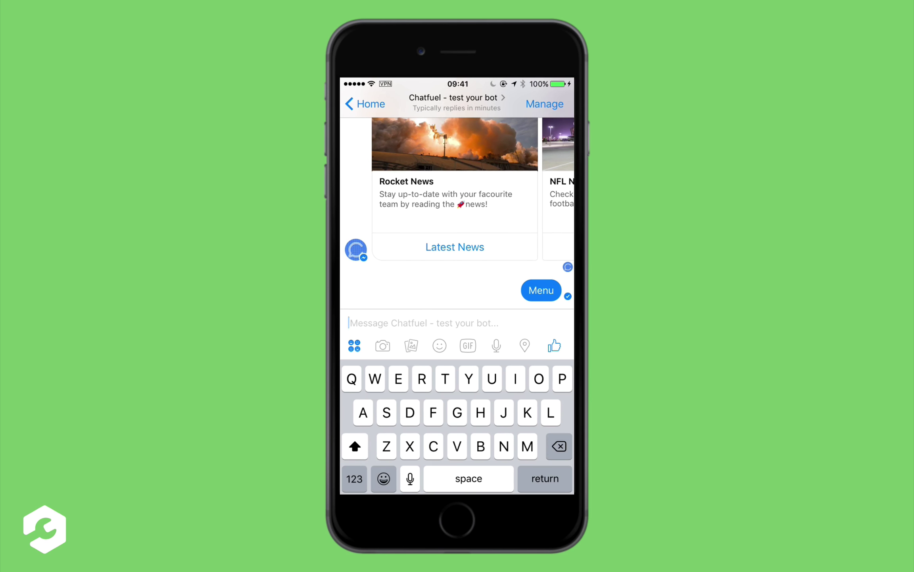
{"action": "scroll", "coordinate": [458, 203], "scroll_direction": "right", "scroll_amount": 4}
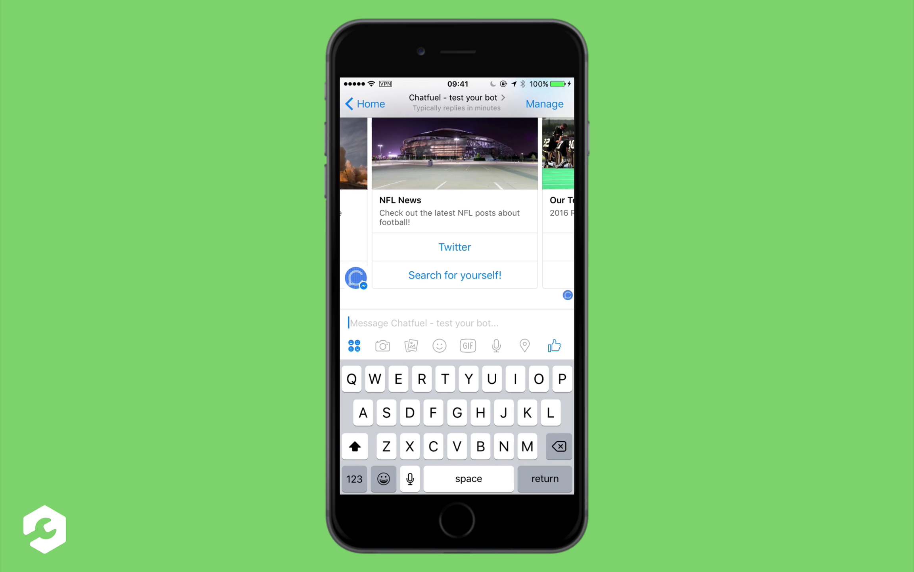
{"action": "left_click", "coordinate": [455, 275]}
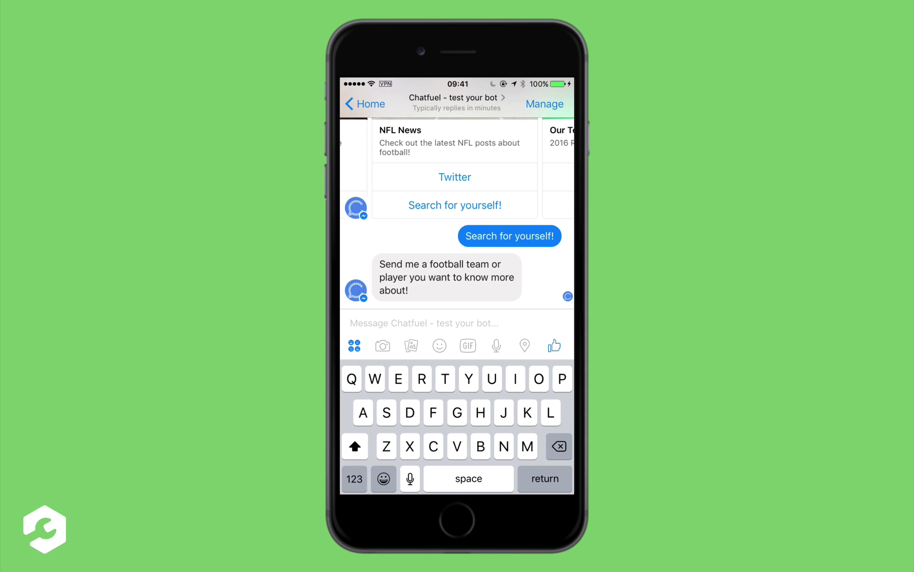
- Answer the bot's search question with "Denver Broncos"
{"action": "type", "text": "Denver "}
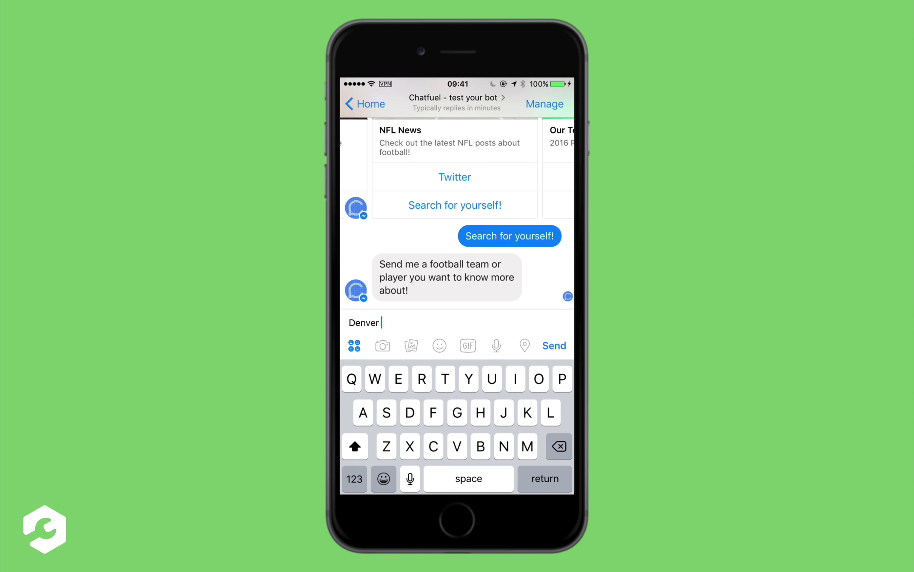
{"action": "type", "text": "Broncos"}
{"action": "key", "text": "Return"}
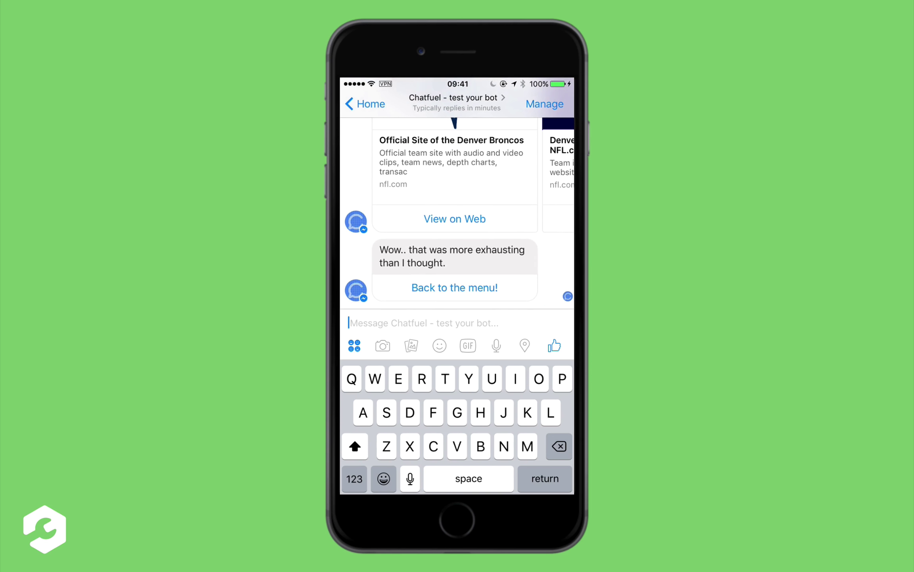
- Look through the result cards the bot returned for Denver Broncos, including the subscription card at the end
{"action": "scroll", "coordinate": [456, 210], "scroll_direction": "up", "scroll_amount": 3}
{"action": "scroll", "coordinate": [456, 214], "scroll_direction": "right", "scroll_amount": 5}
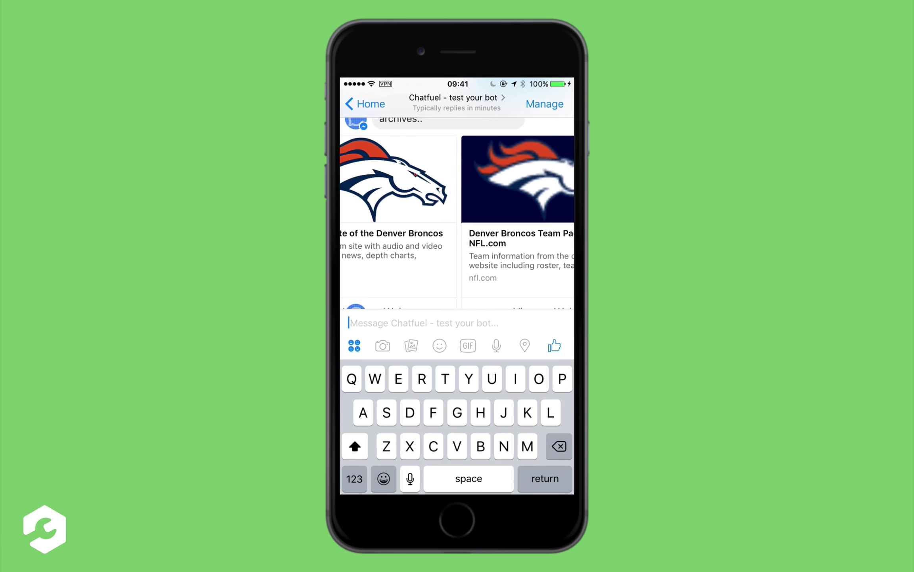
{"action": "scroll", "coordinate": [456, 214], "scroll_direction": "right", "scroll_amount": 3}
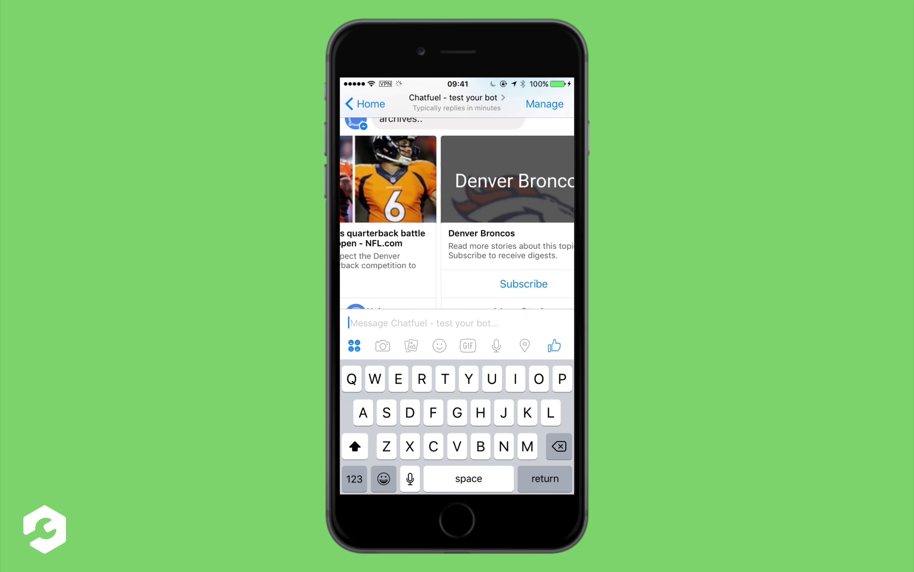
{"action": "scroll", "coordinate": [457, 214], "scroll_direction": "left", "scroll_amount": 5}
{"action": "scroll", "coordinate": [456, 215], "scroll_direction": "right", "scroll_amount": 3}
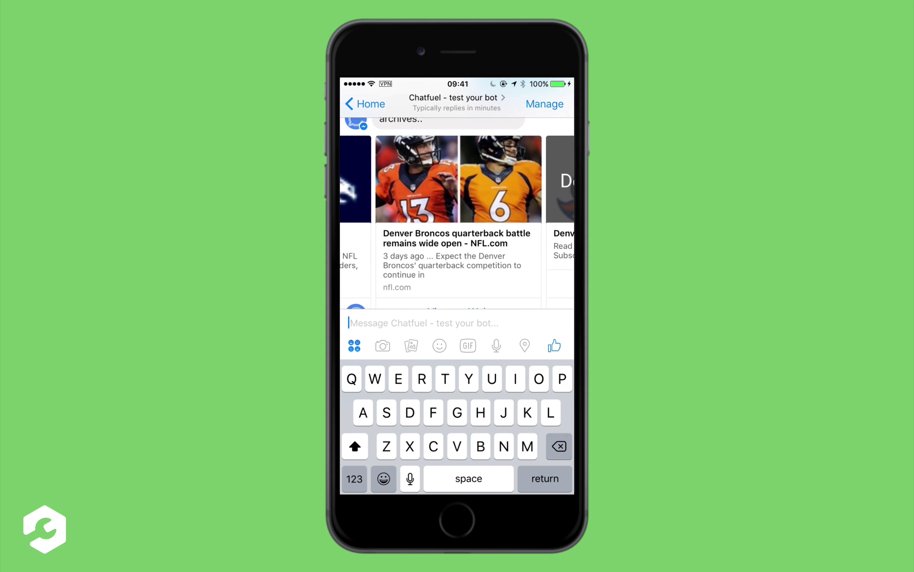
{"action": "scroll", "coordinate": [456, 214], "scroll_direction": "down", "scroll_amount": 1}
{"action": "scroll", "coordinate": [456, 214], "scroll_direction": "left", "scroll_amount": 5}
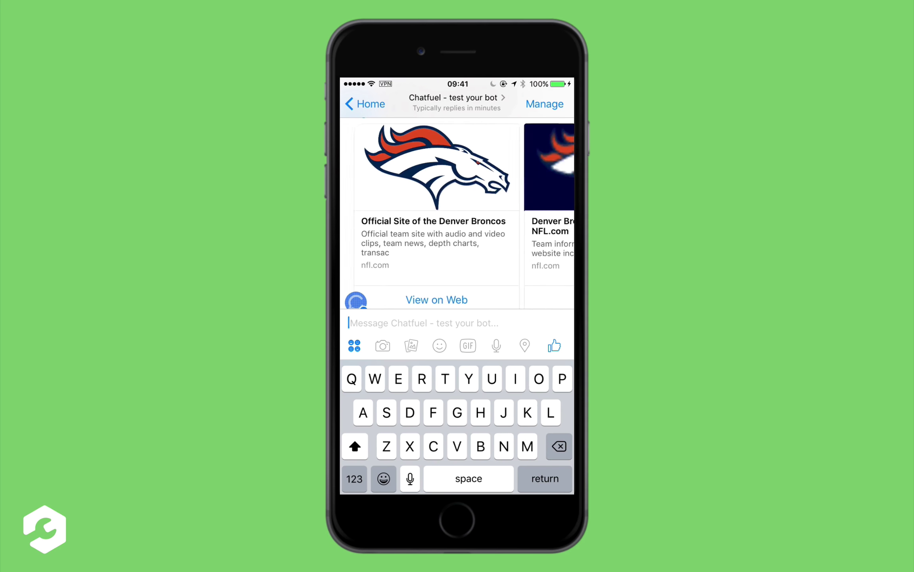
{"action": "scroll", "coordinate": [456, 214], "scroll_direction": "right", "scroll_amount": 3}
{"action": "scroll", "coordinate": [457, 214], "scroll_direction": "down", "scroll_amount": 1}
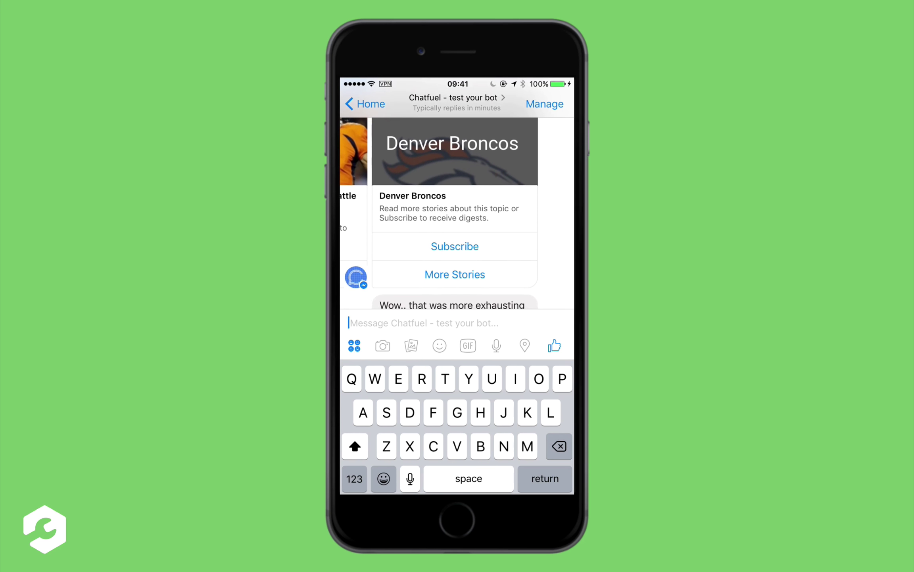
- Request more stories about Denver Broncos and look through the additional result cards
{"action": "left_click", "coordinate": [455, 274]}
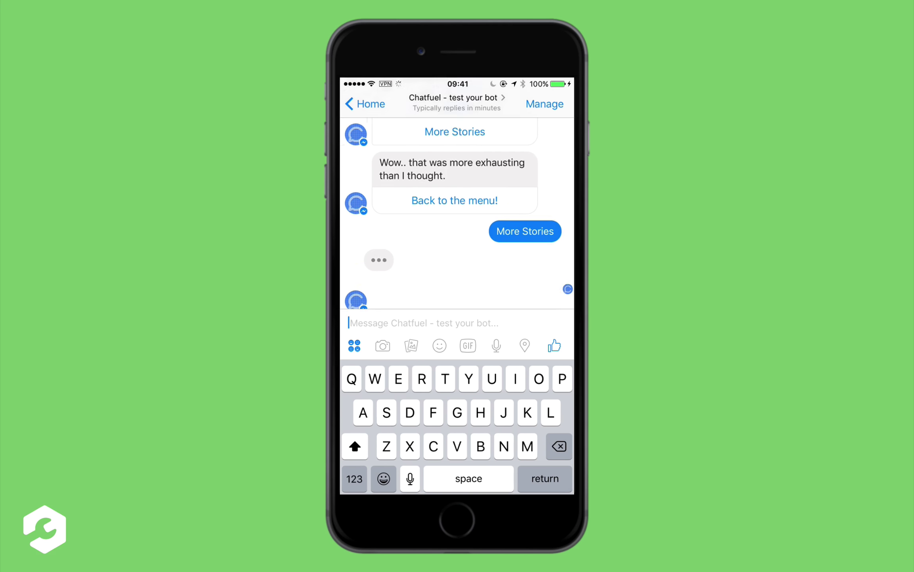
{"action": "scroll", "coordinate": [457, 215], "scroll_direction": "up", "scroll_amount": 2}
{"action": "scroll", "coordinate": [456, 214], "scroll_direction": "right", "scroll_amount": 3}
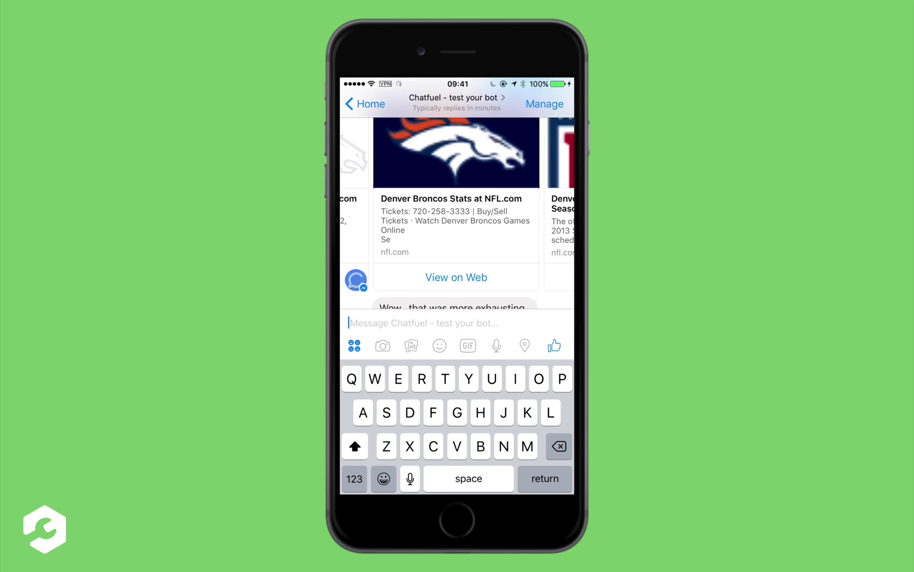
{"action": "scroll", "coordinate": [456, 214], "scroll_direction": "right", "scroll_amount": 3}
{"action": "scroll", "coordinate": [457, 214], "scroll_direction": "down", "scroll_amount": 3}
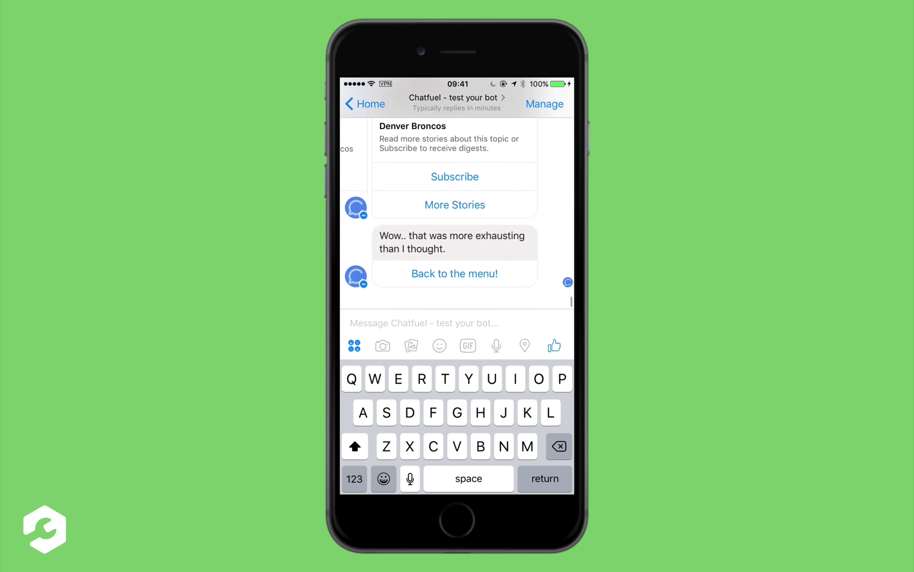